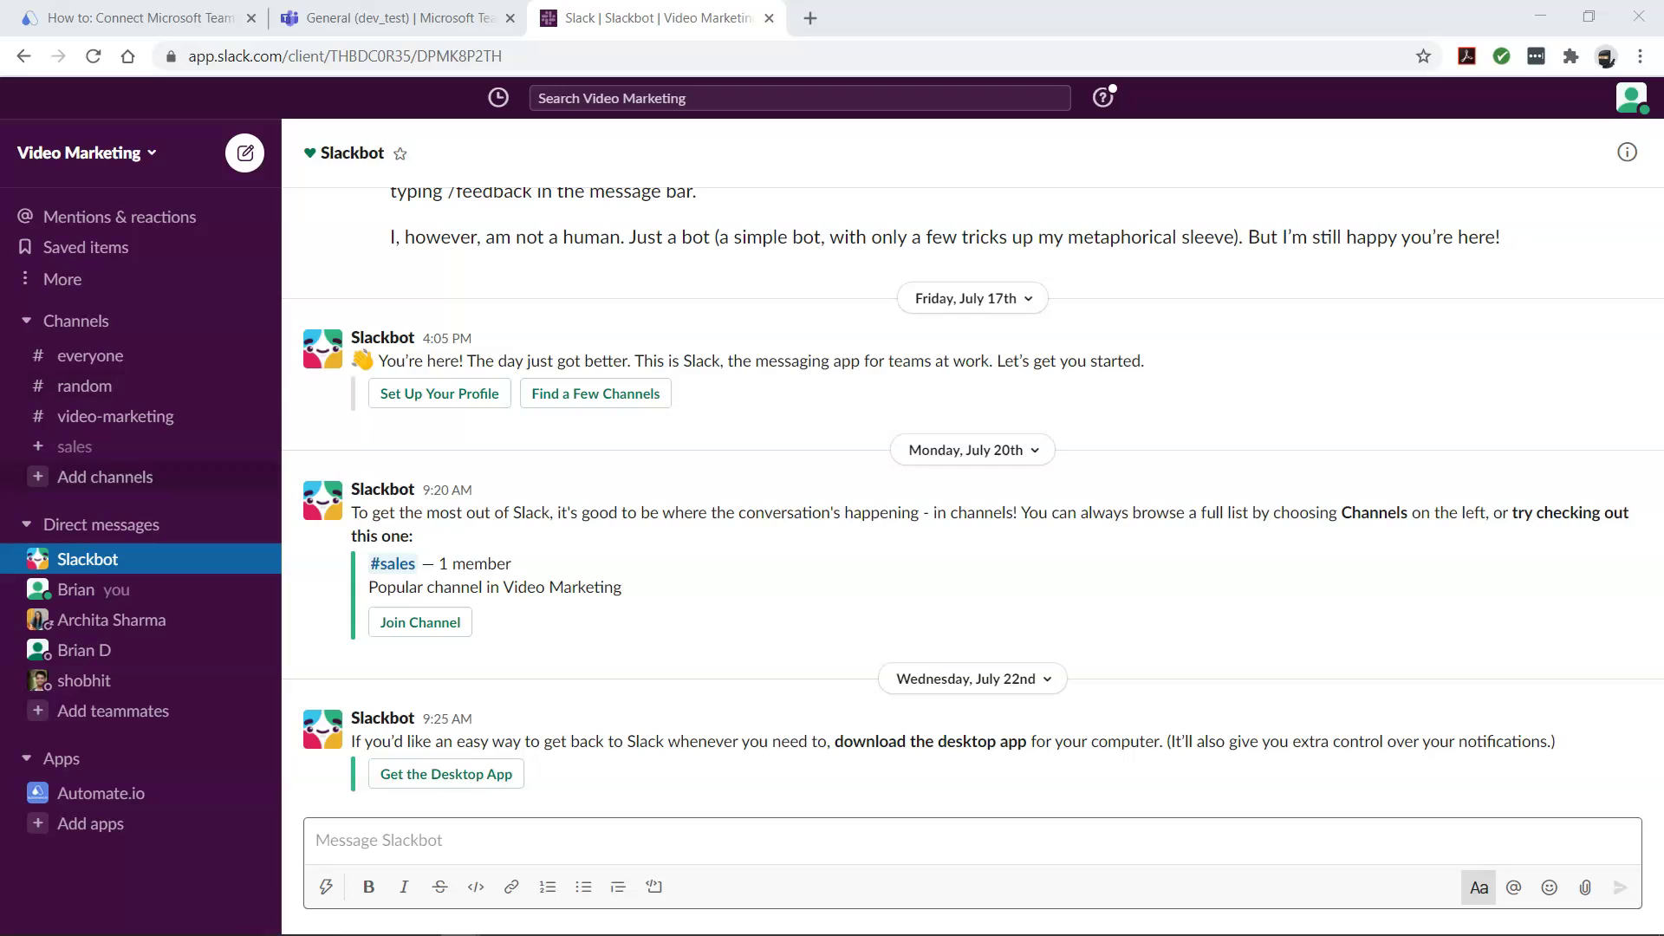
Review Slack DM conversations and the Teams channel, then bring up the automate.io Teams–Slack integration page.
left_click(247, 619)
key("ctrl+2")
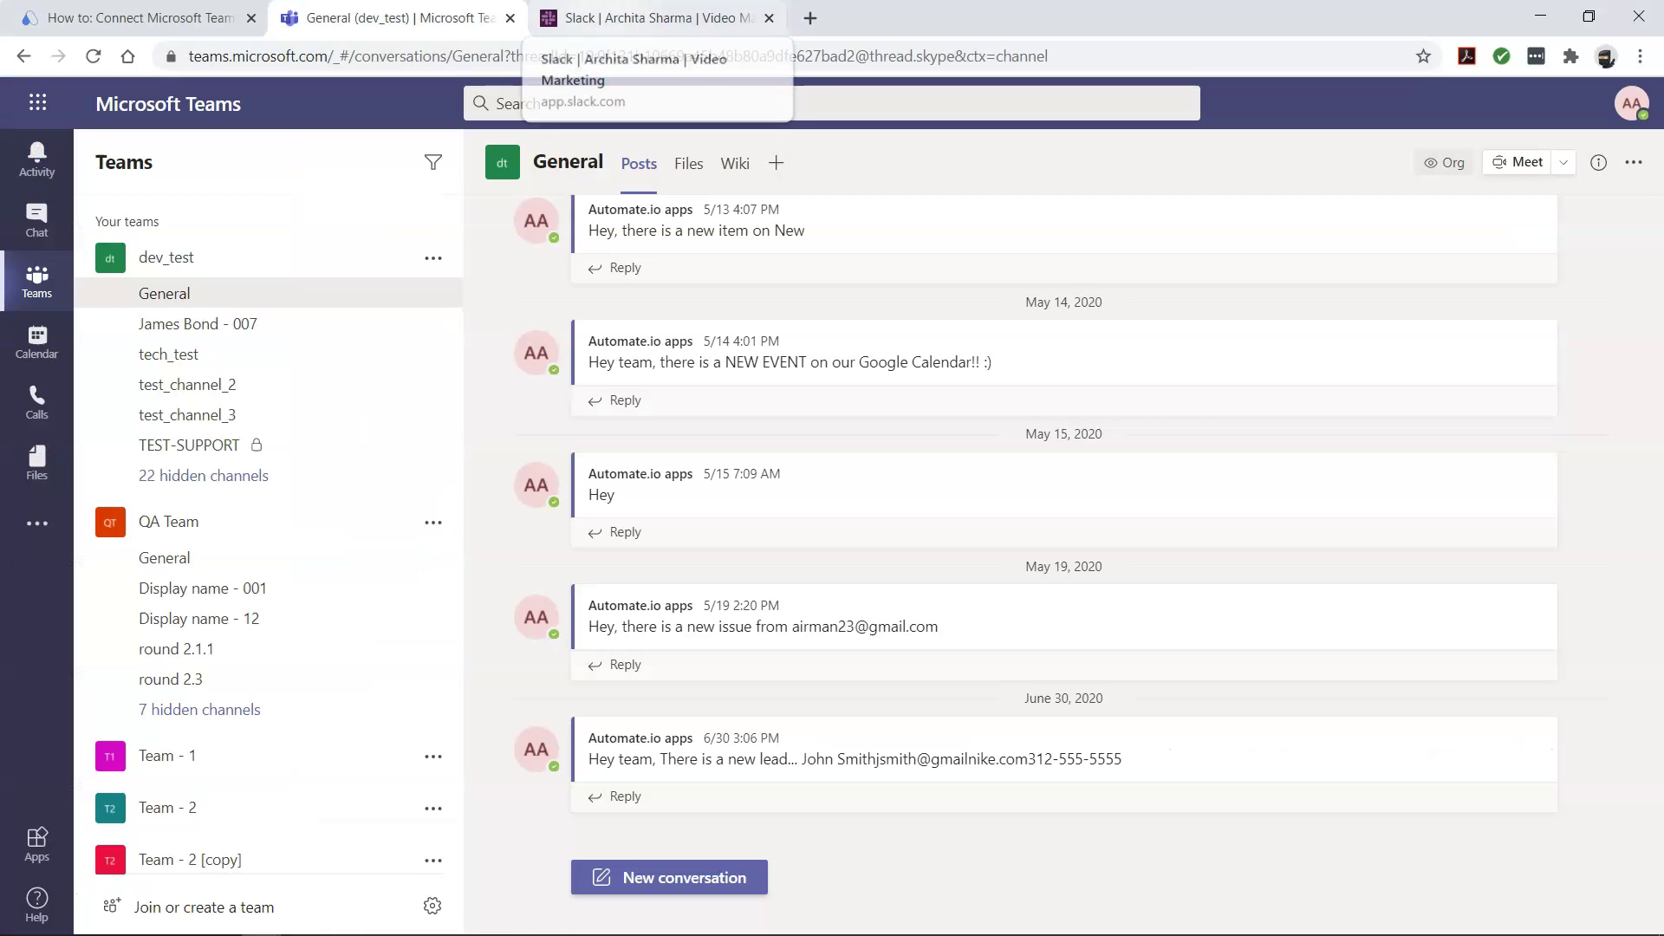
left_click(656, 19)
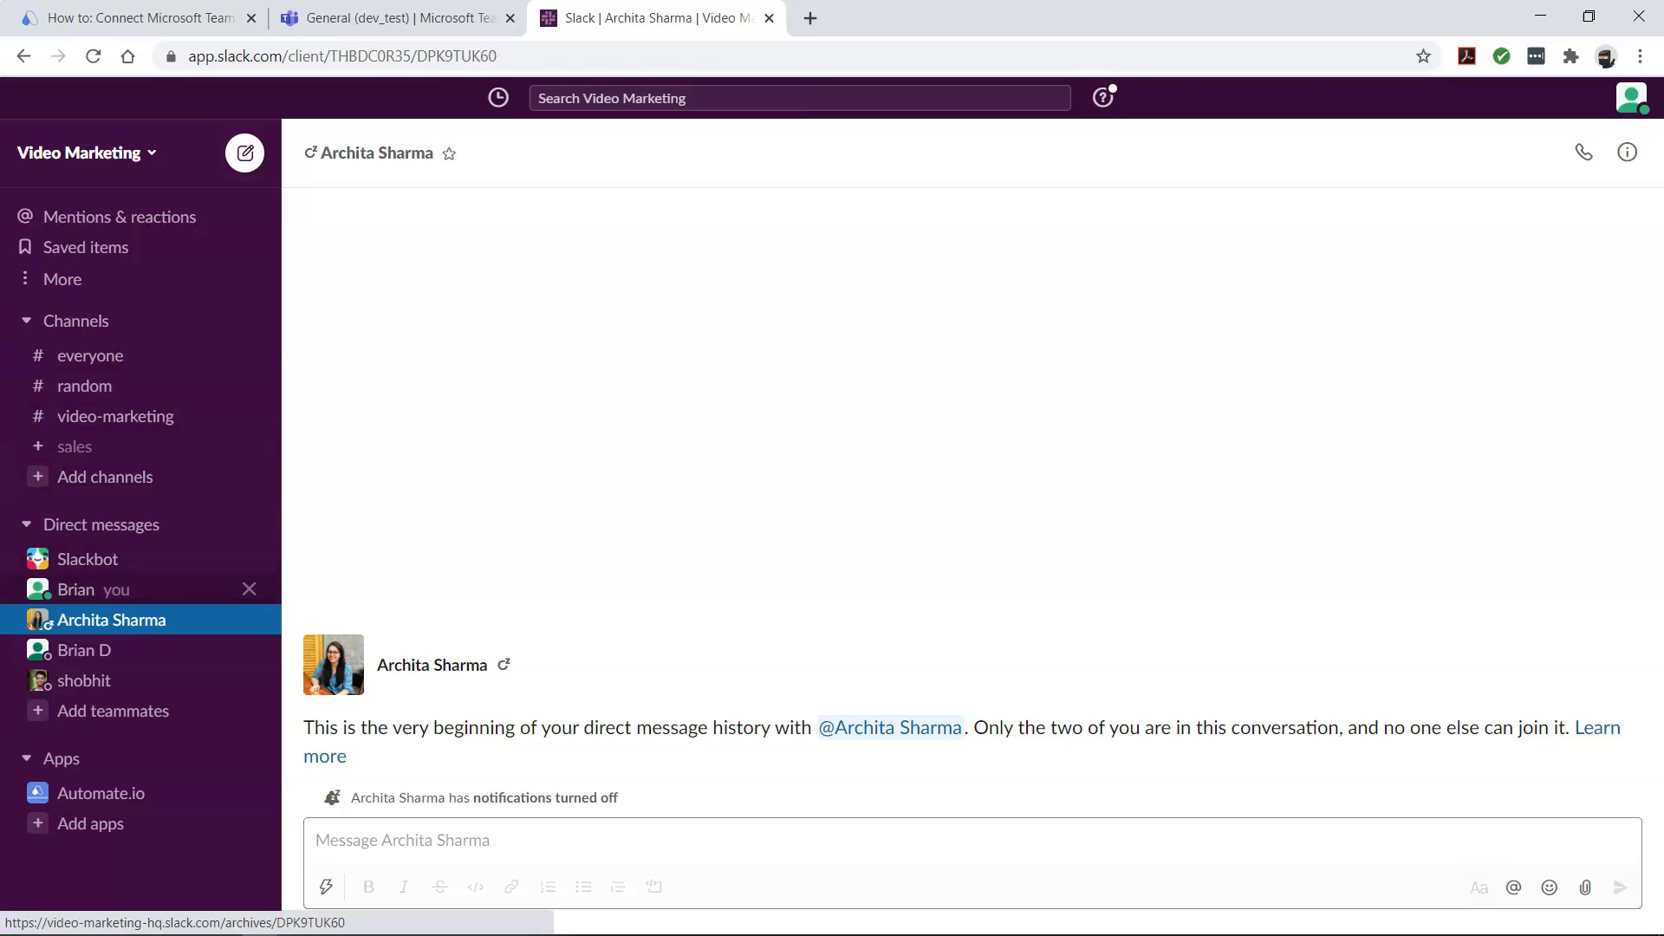
left_click(76, 589)
left_click(396, 18)
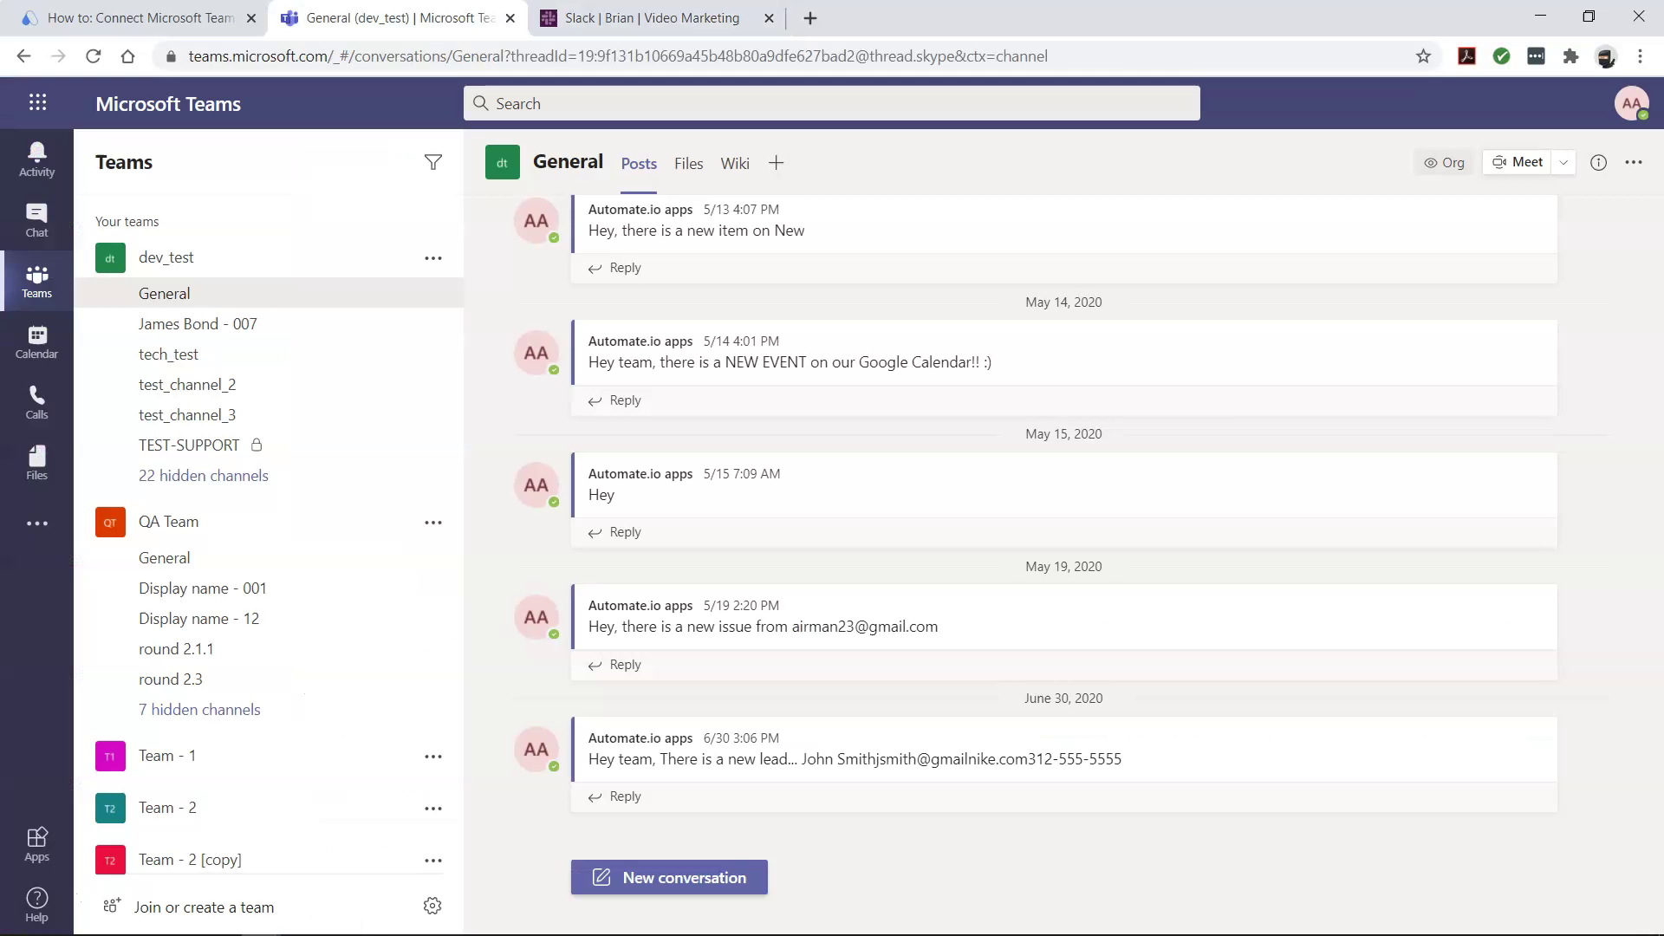
left_click(141, 19)
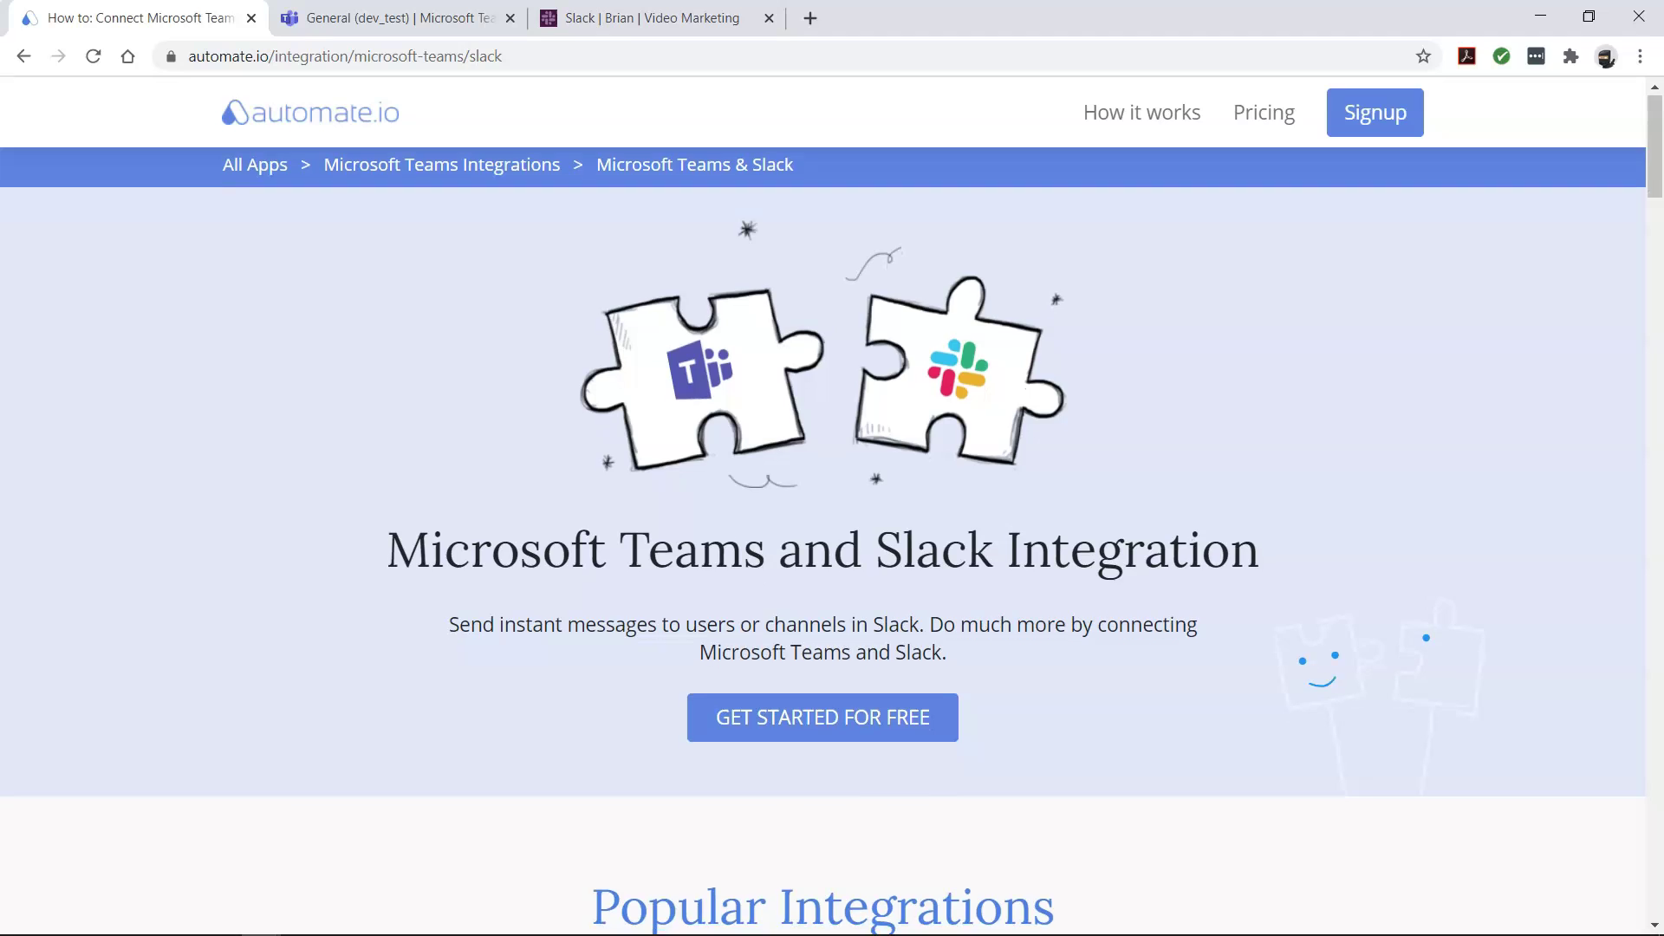
scroll(832, 520, "down", 3)
scroll(832, 520, "down", 1)
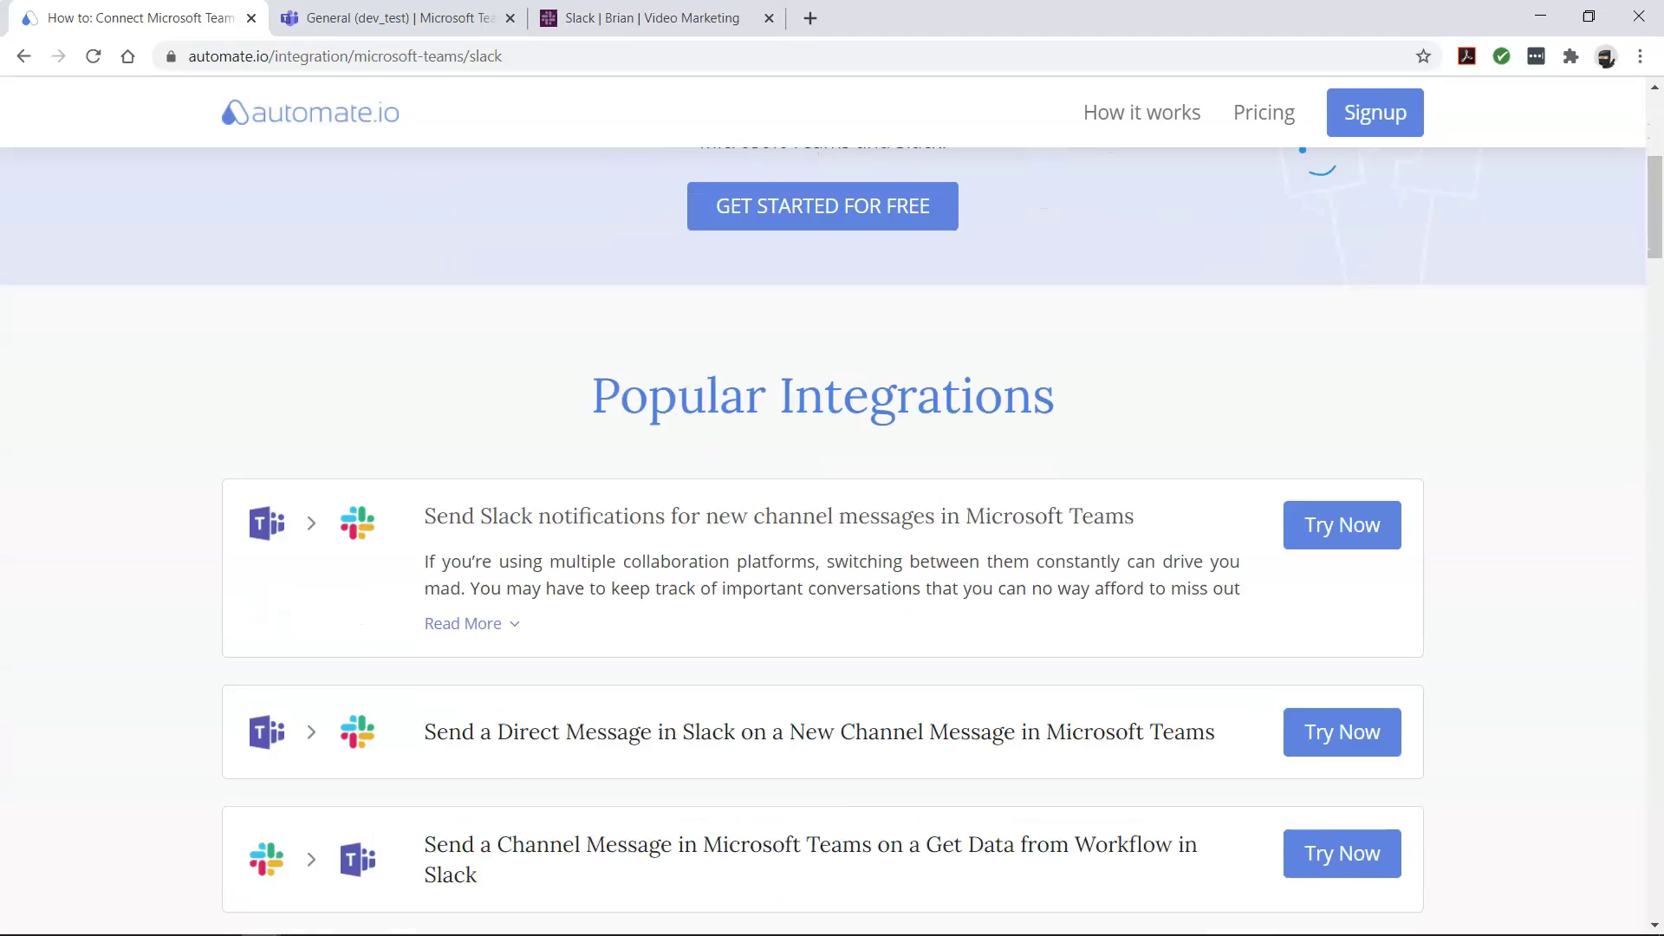
scroll(832, 521, "down", 1)
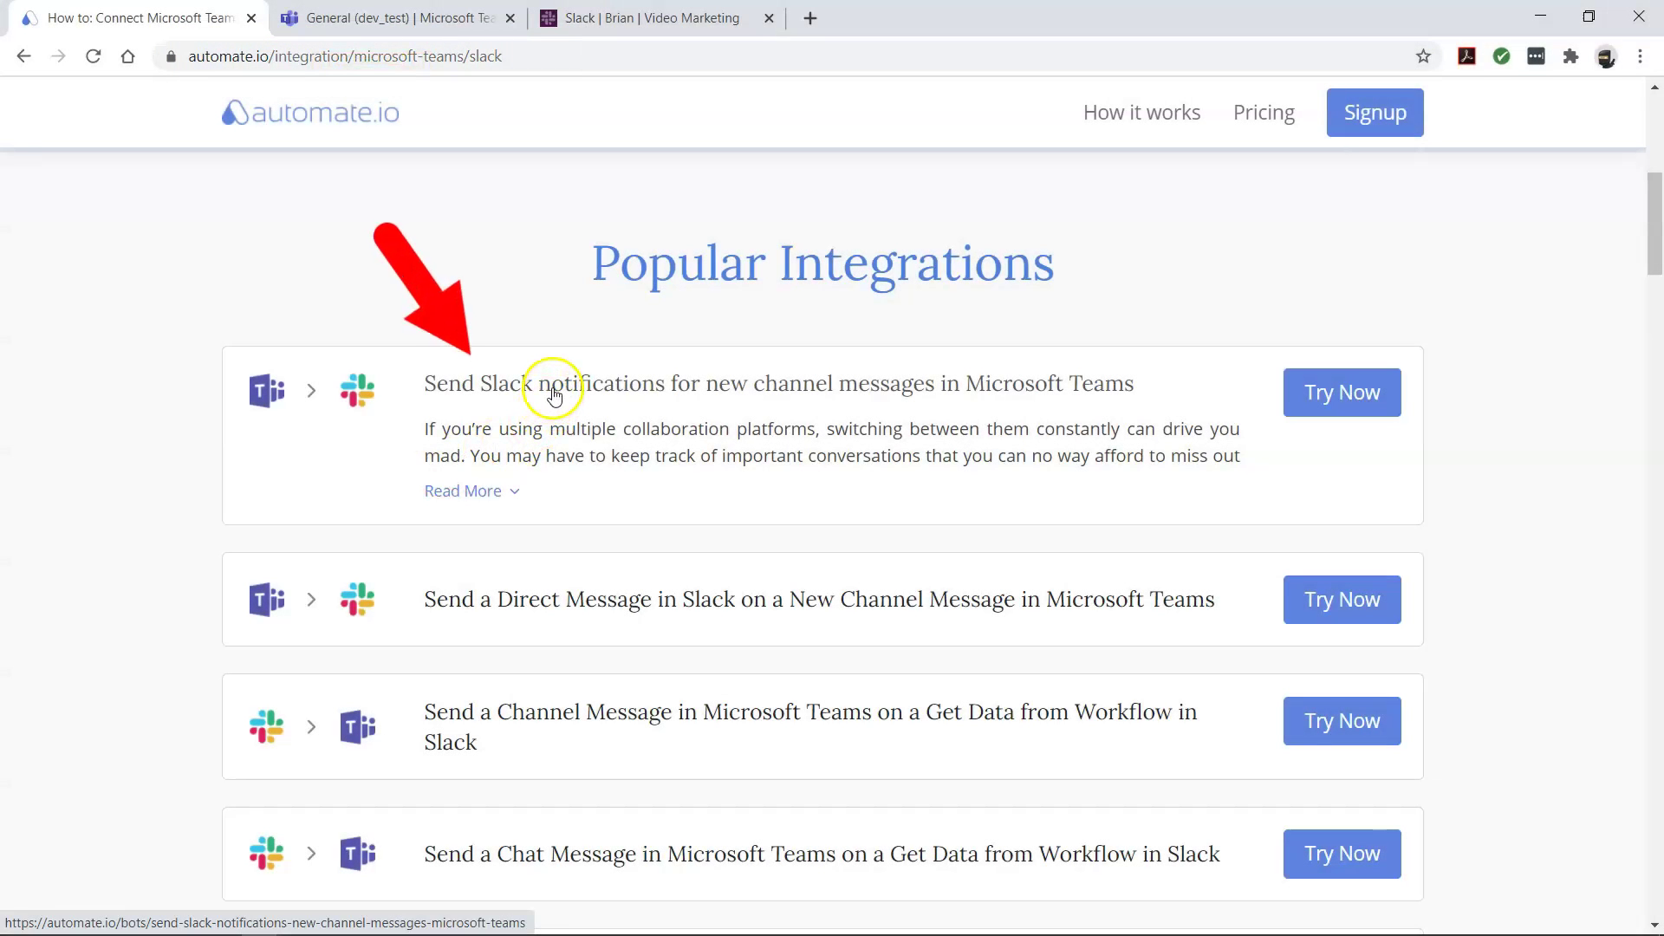
Start the 'Send Slack notifications for new channel messages in Microsoft Teams' bot template.
left_click(553, 387)
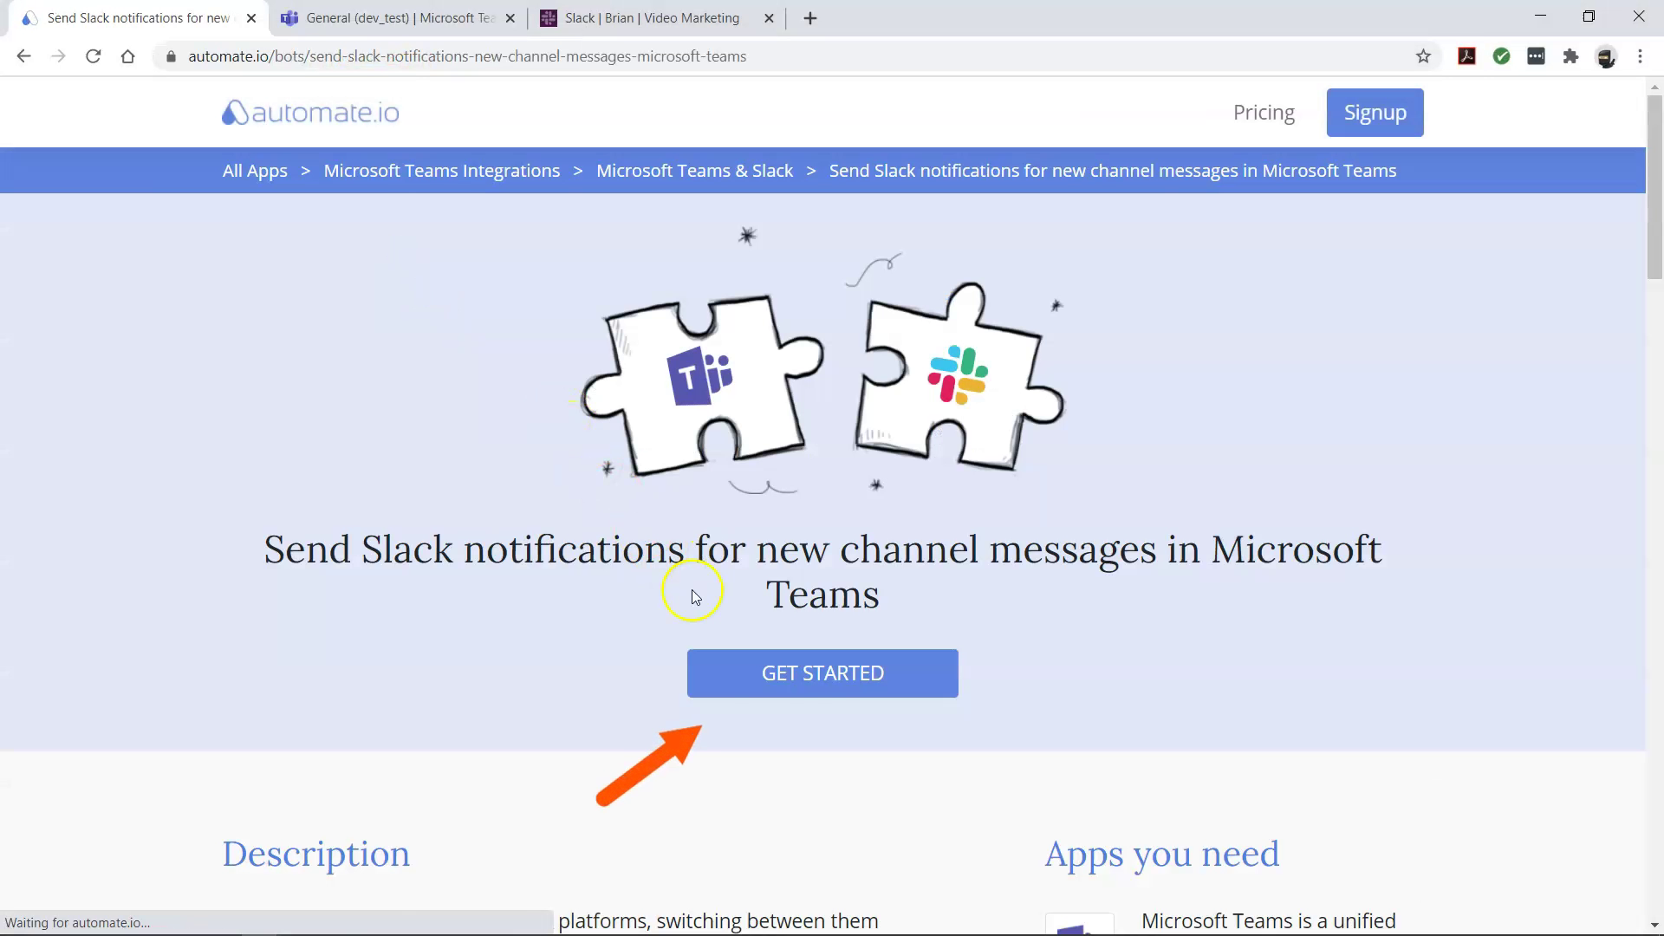
left_click(818, 687)
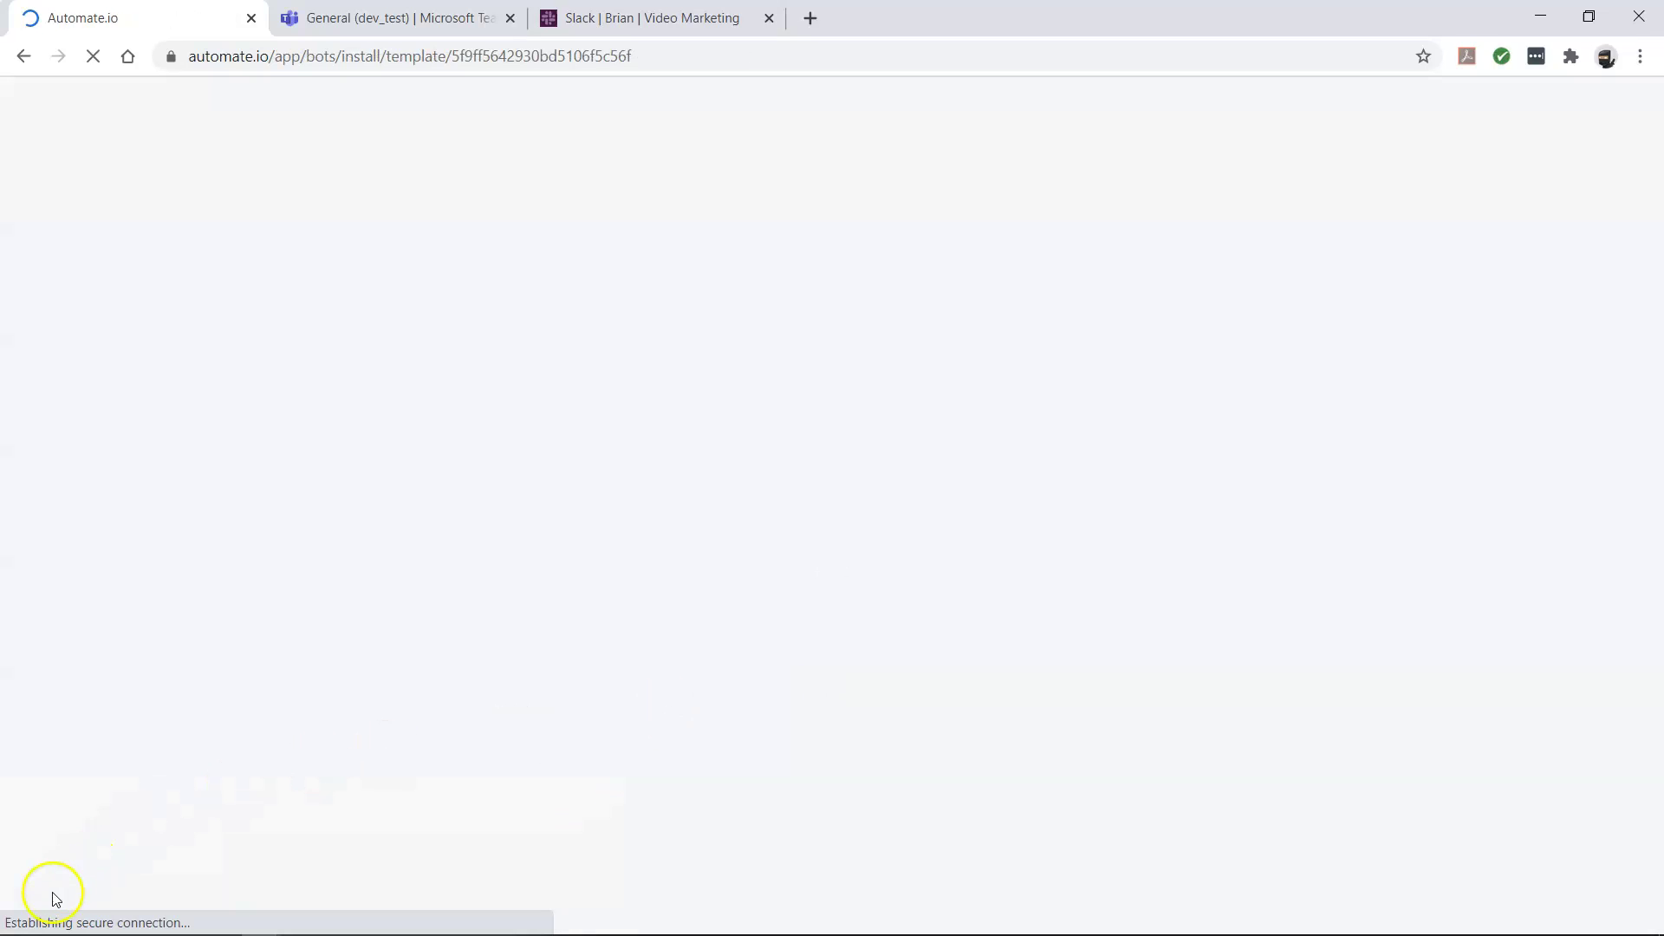
Connect and authorize the Microsoft Teams account for the bot.
left_click(1233, 372)
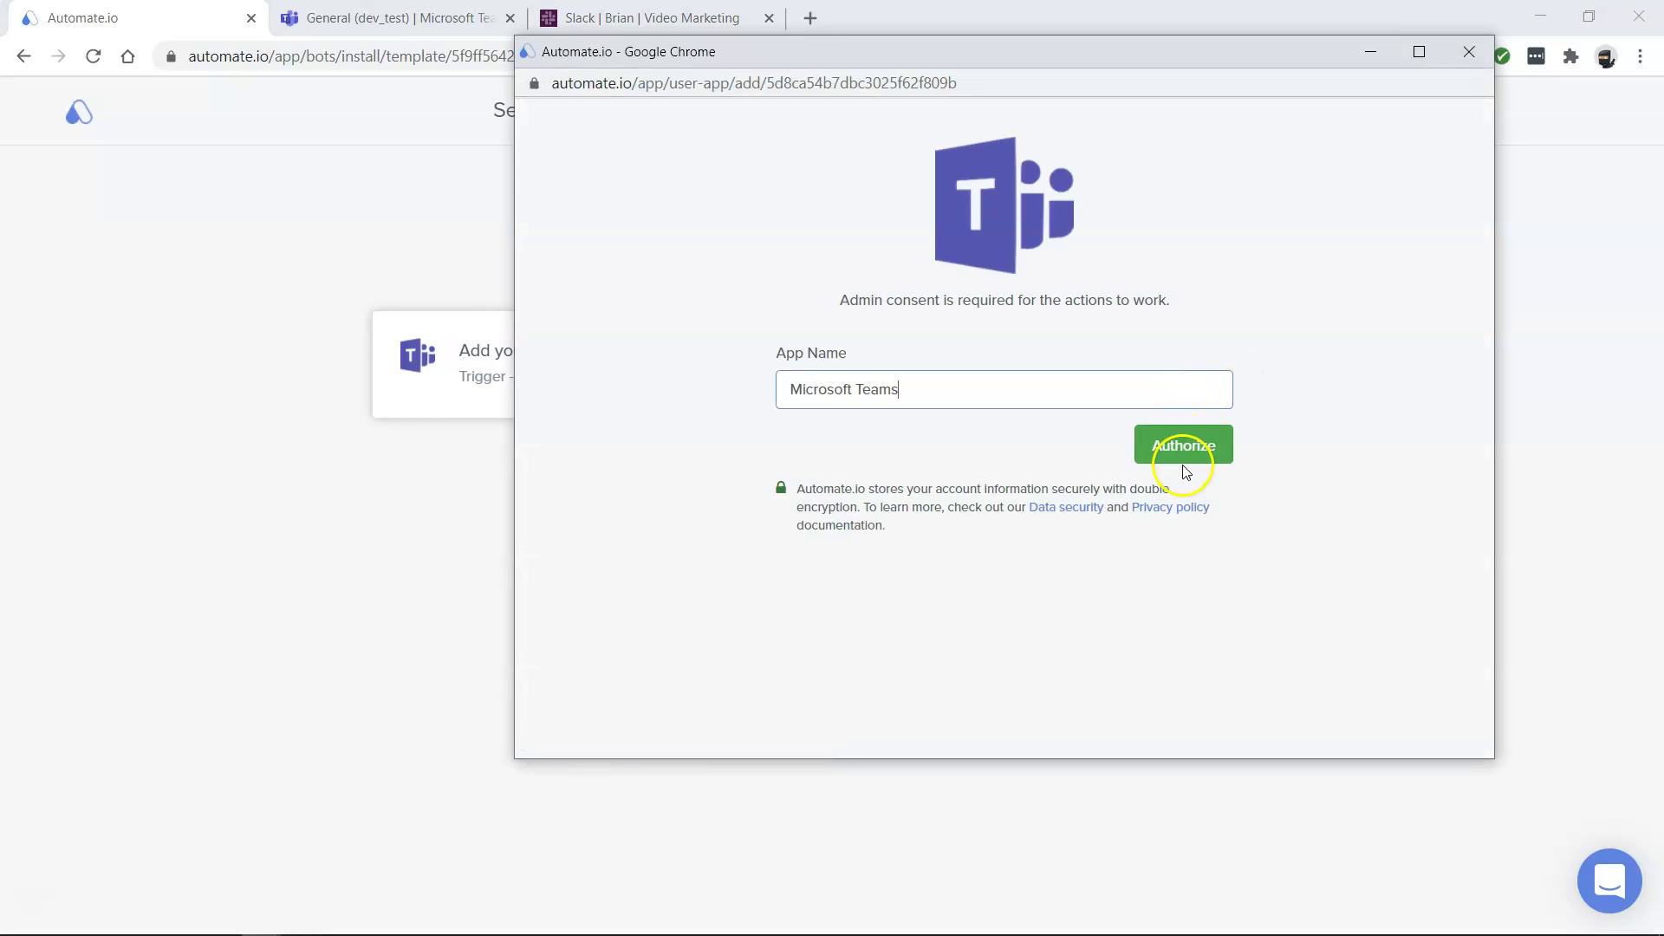
left_click(1186, 455)
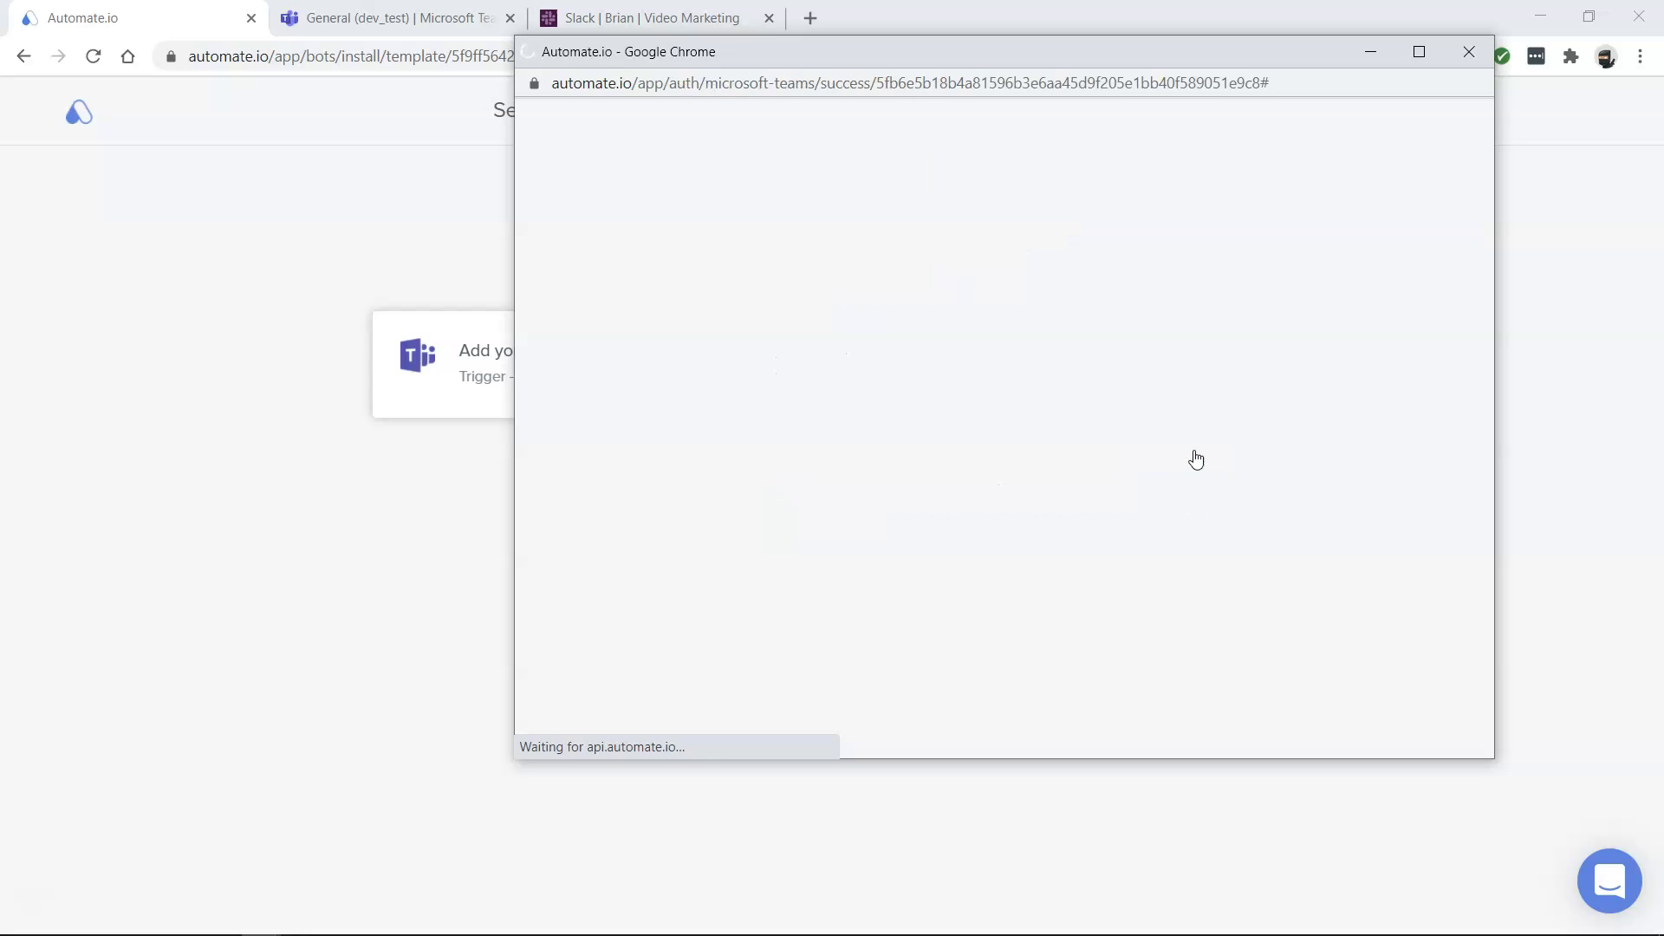
left_click(1226, 429)
Connect and authorize the Slack account, allowing workspace access, and continue to configuration.
left_click(1223, 368)
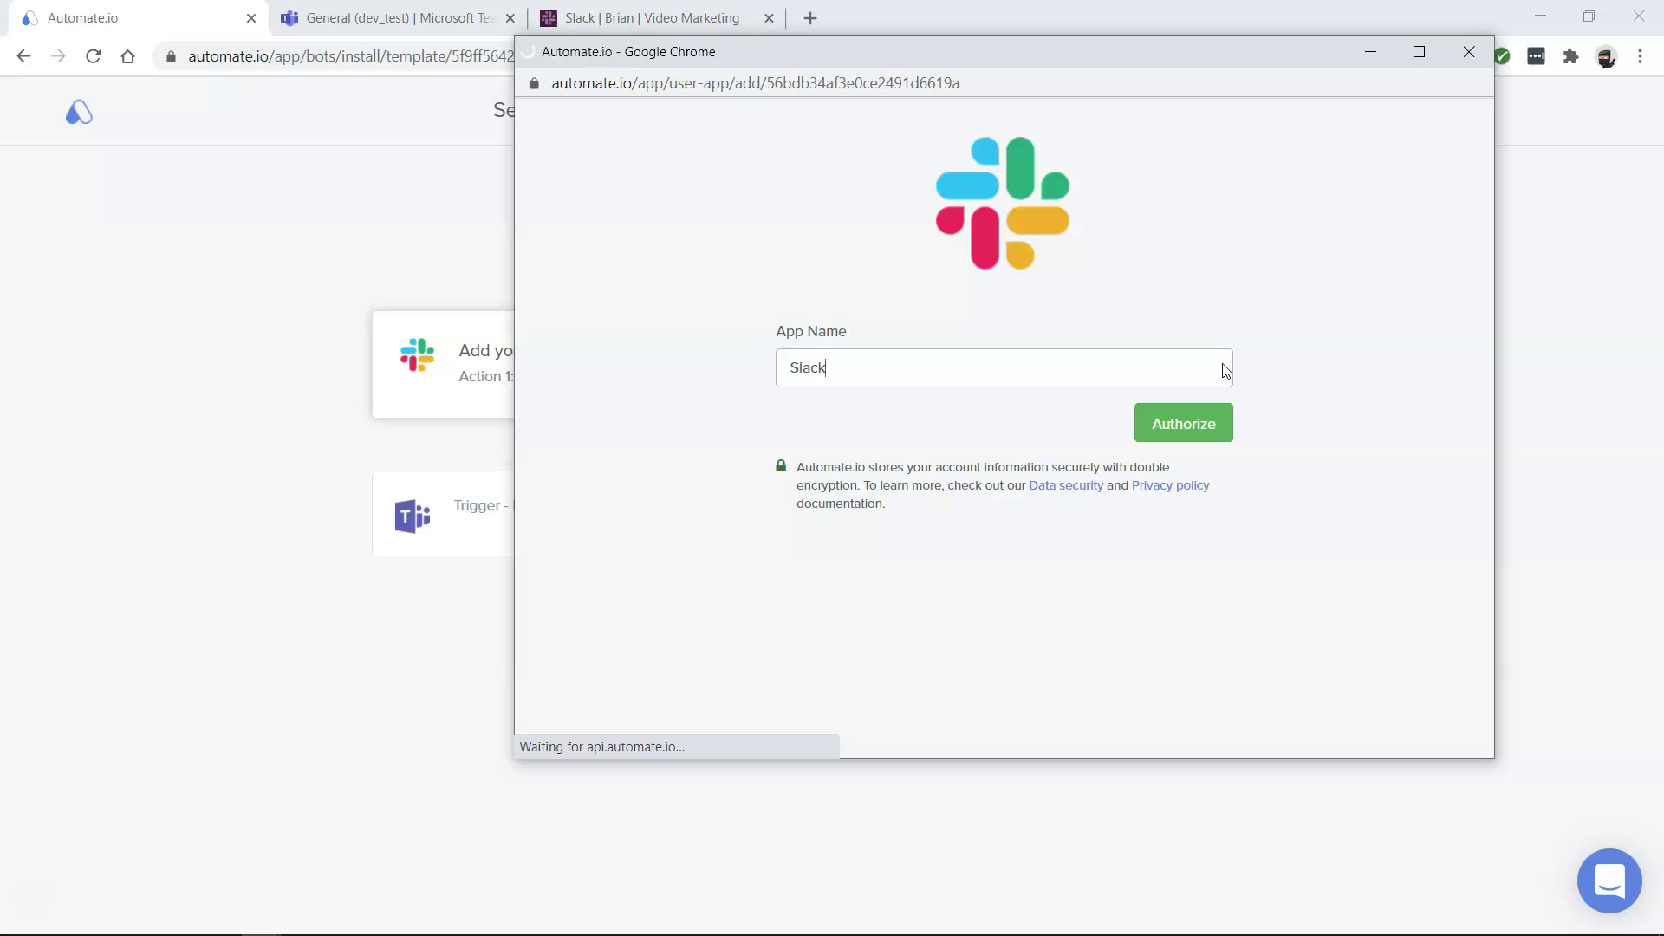
left_click(1194, 422)
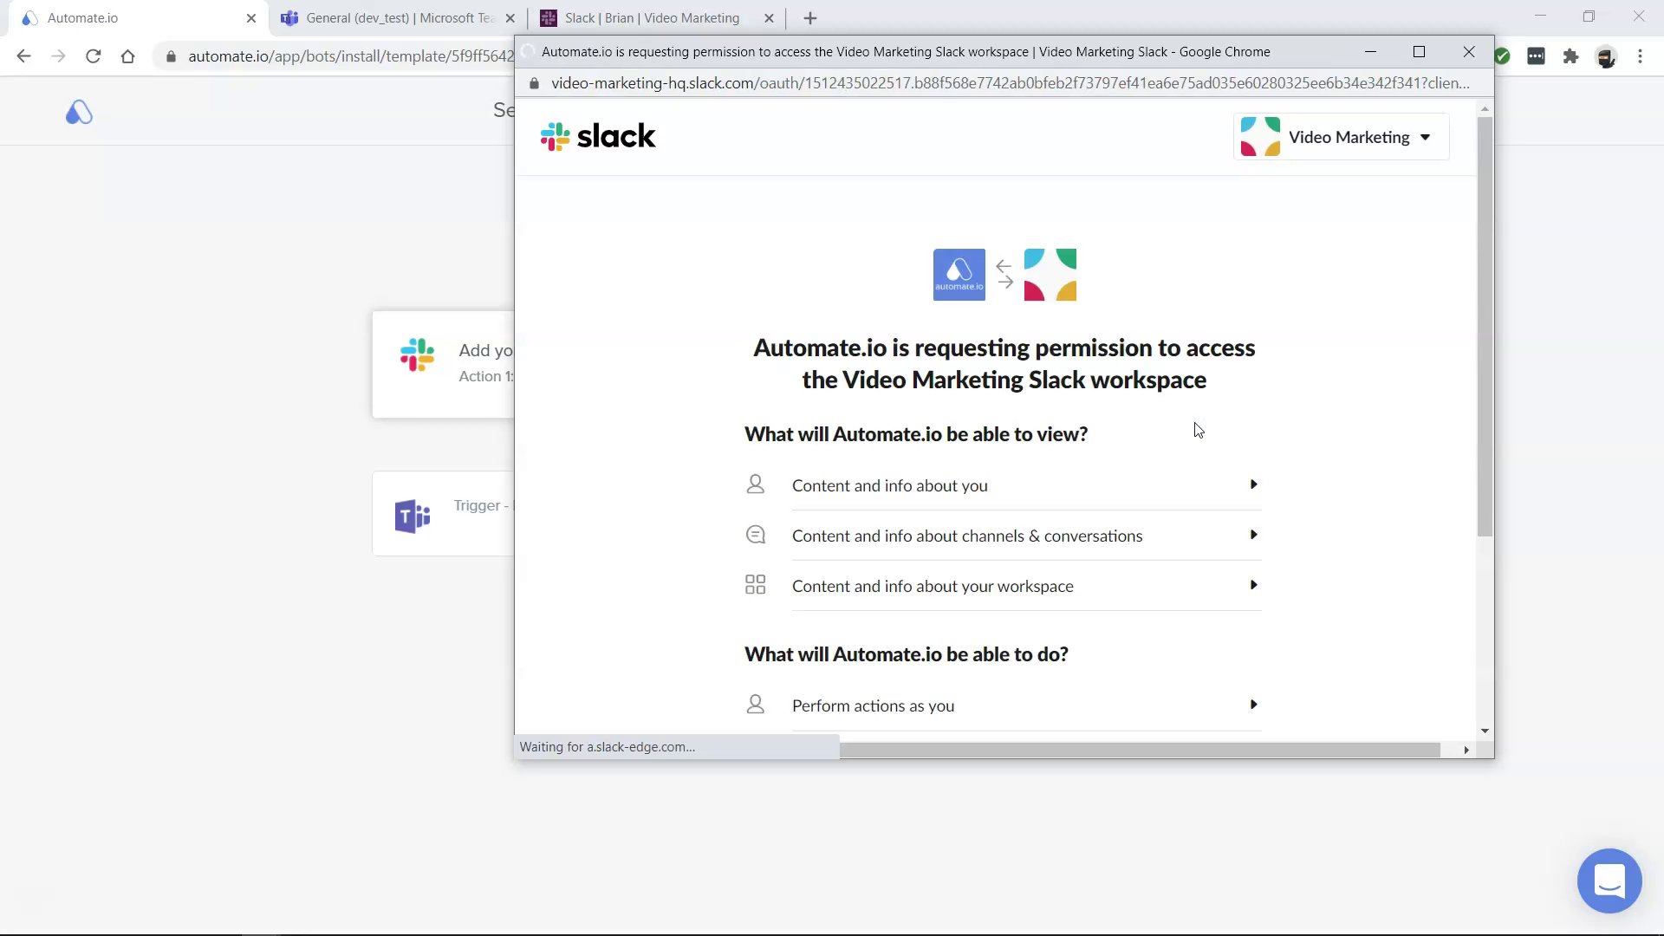
scroll(1197, 430, "down", 3)
left_click(1053, 599)
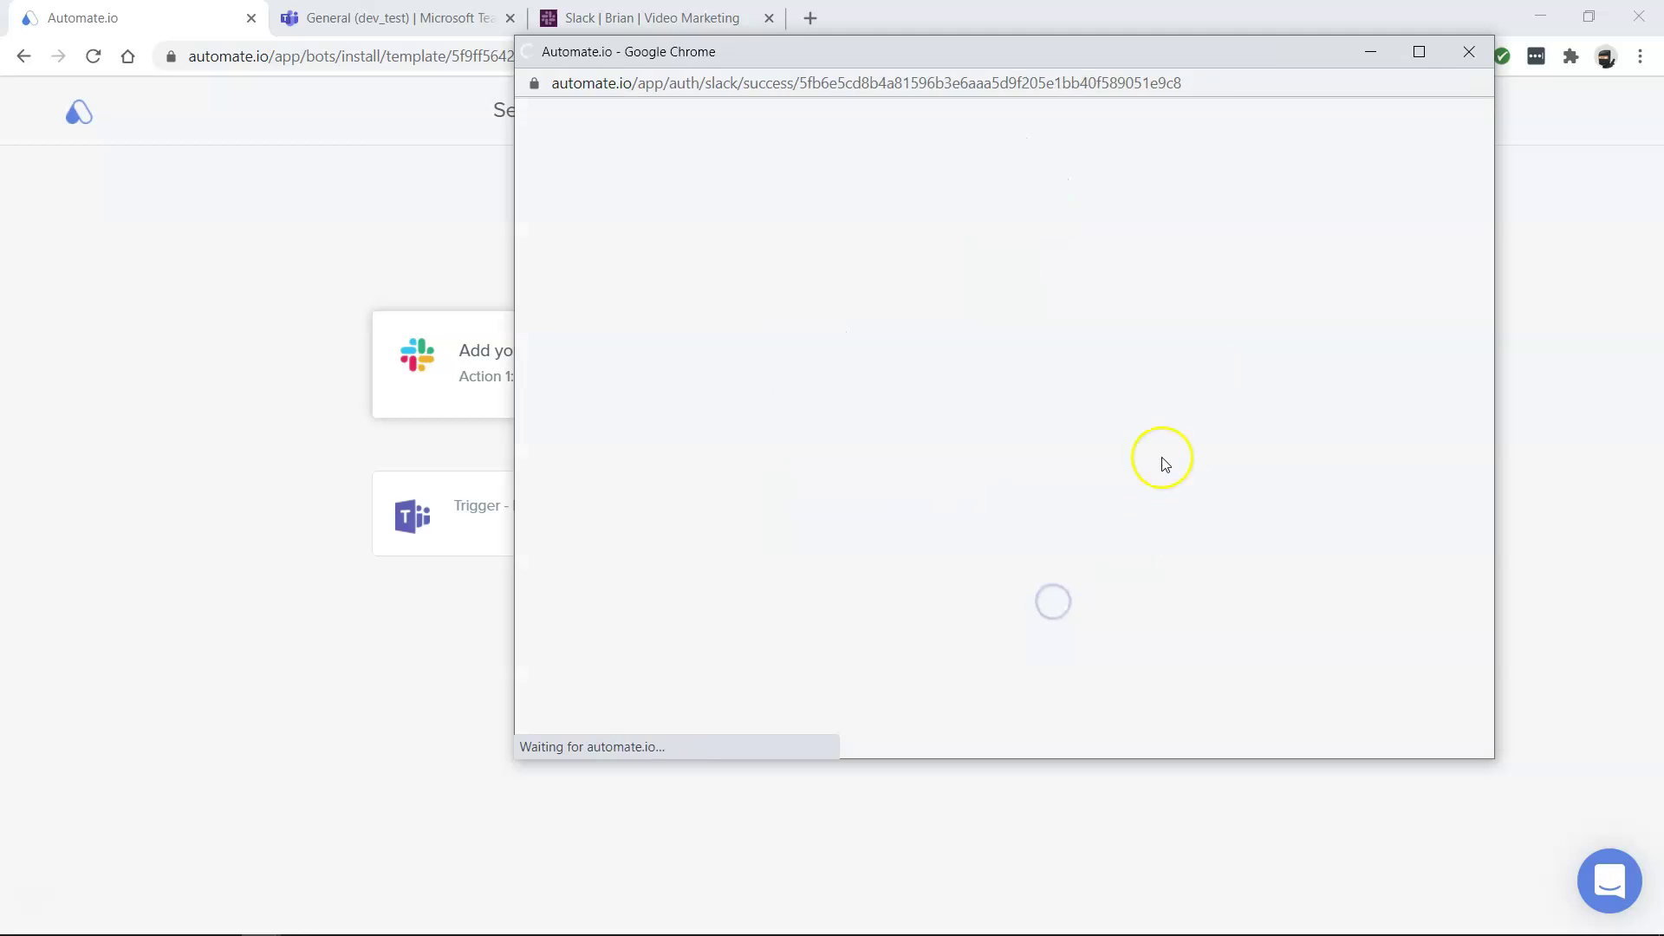
left_click(1237, 402)
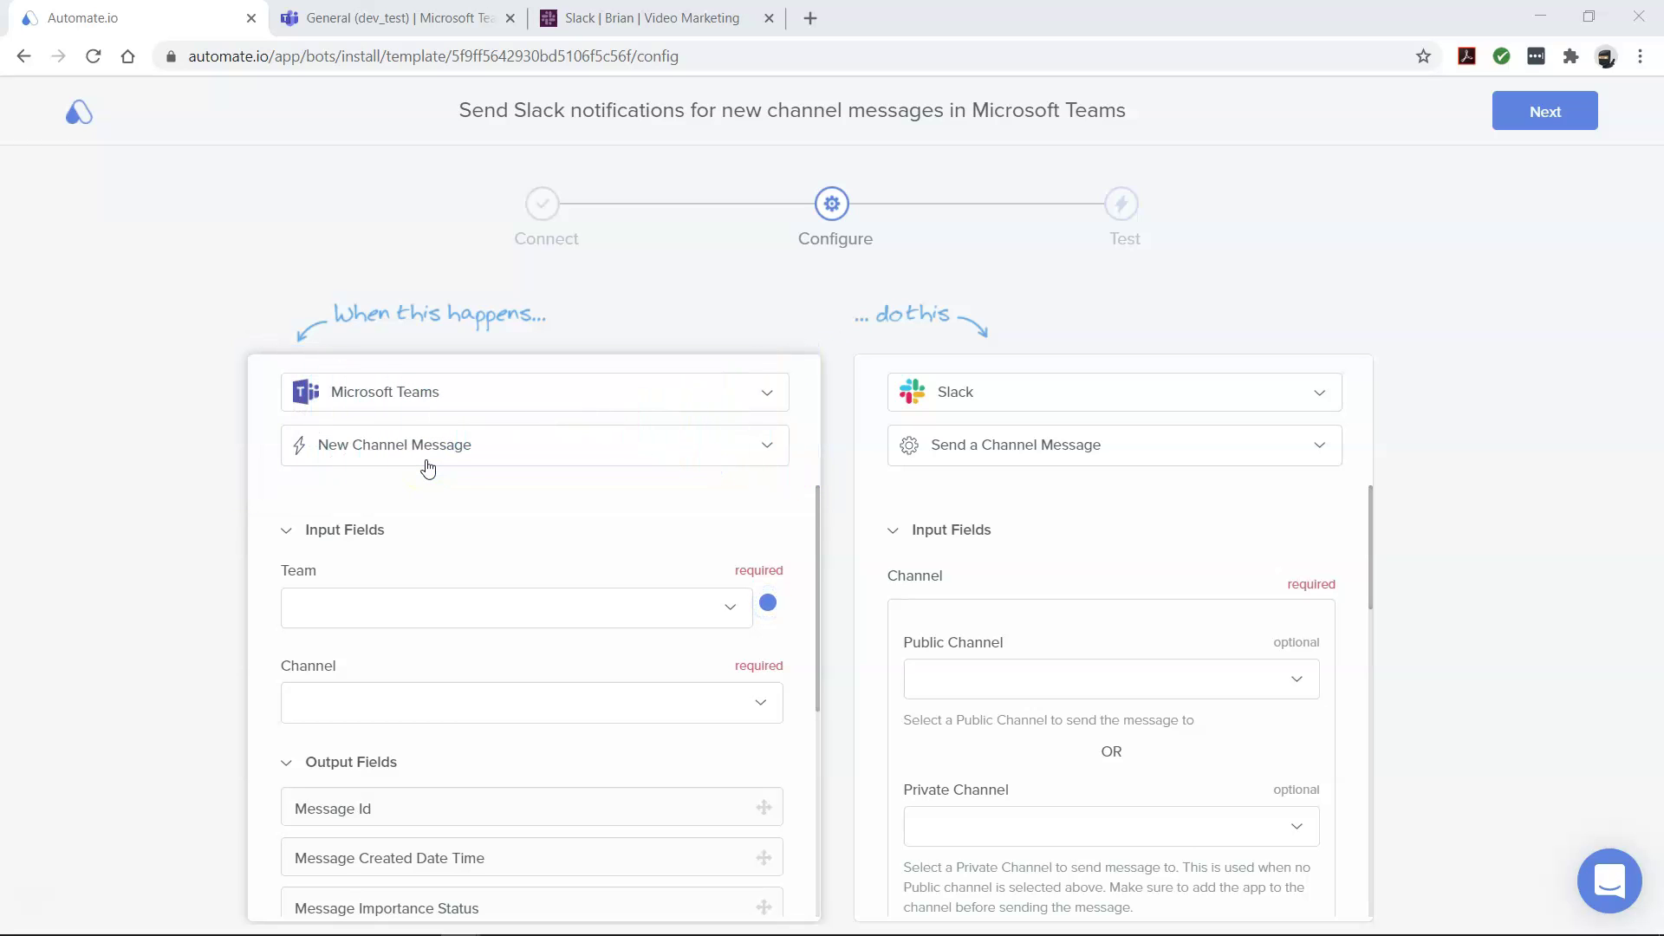
Set the Teams trigger to watch team dev_test, channel 'James Bond - 007'.
left_click(723, 609)
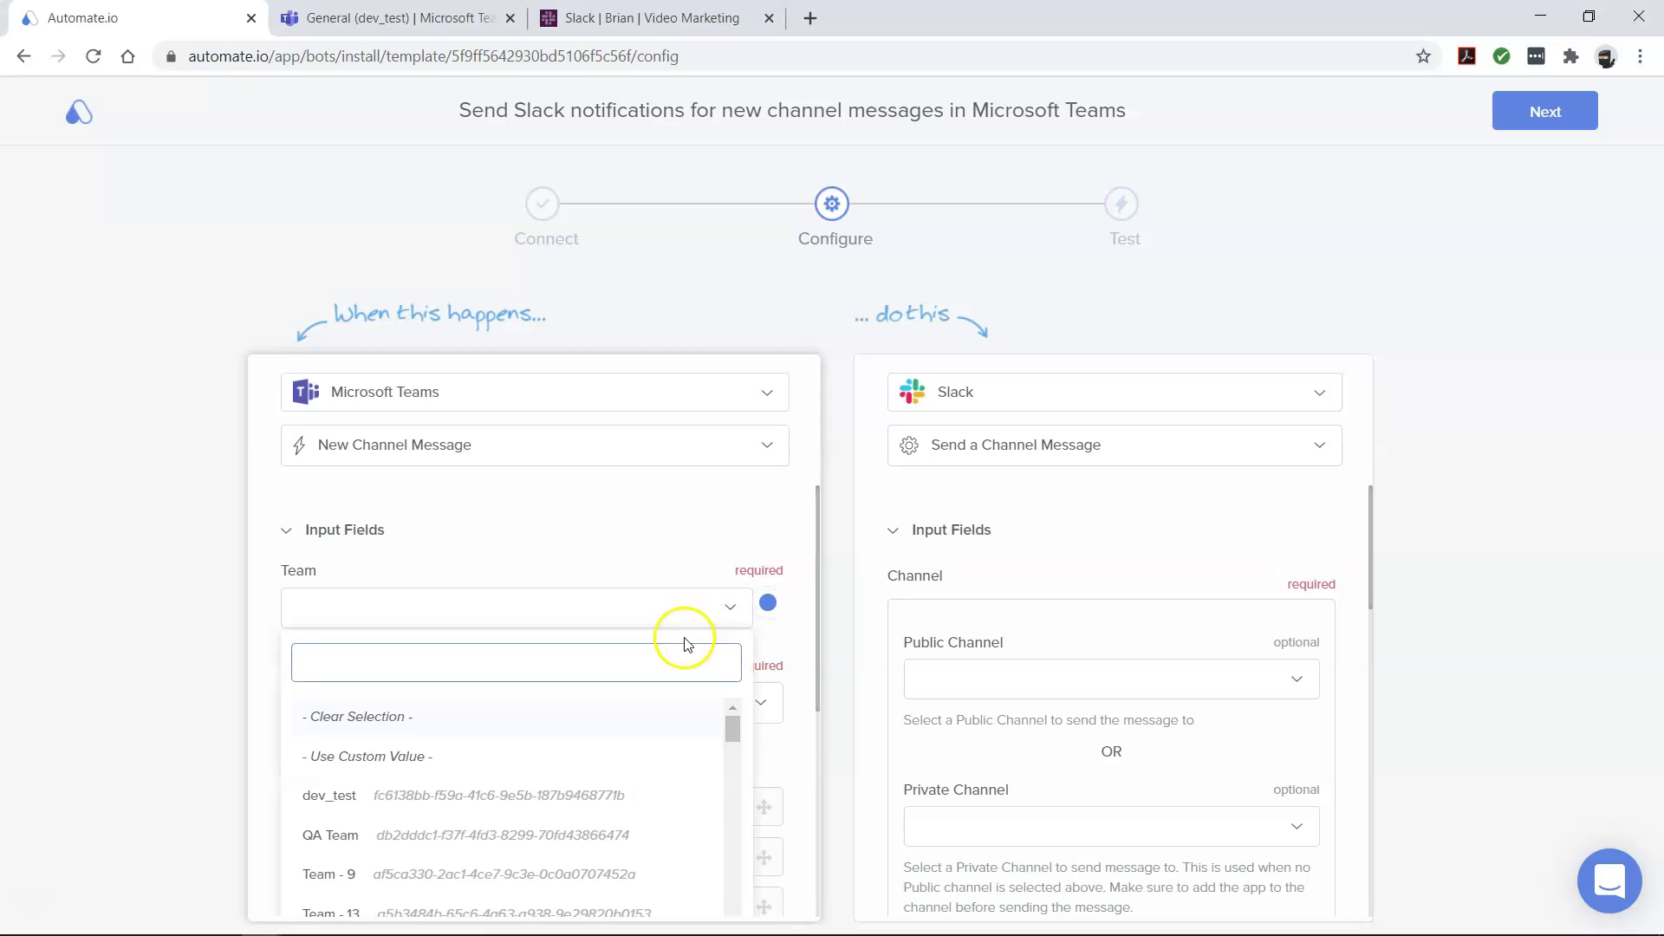
left_click(621, 689)
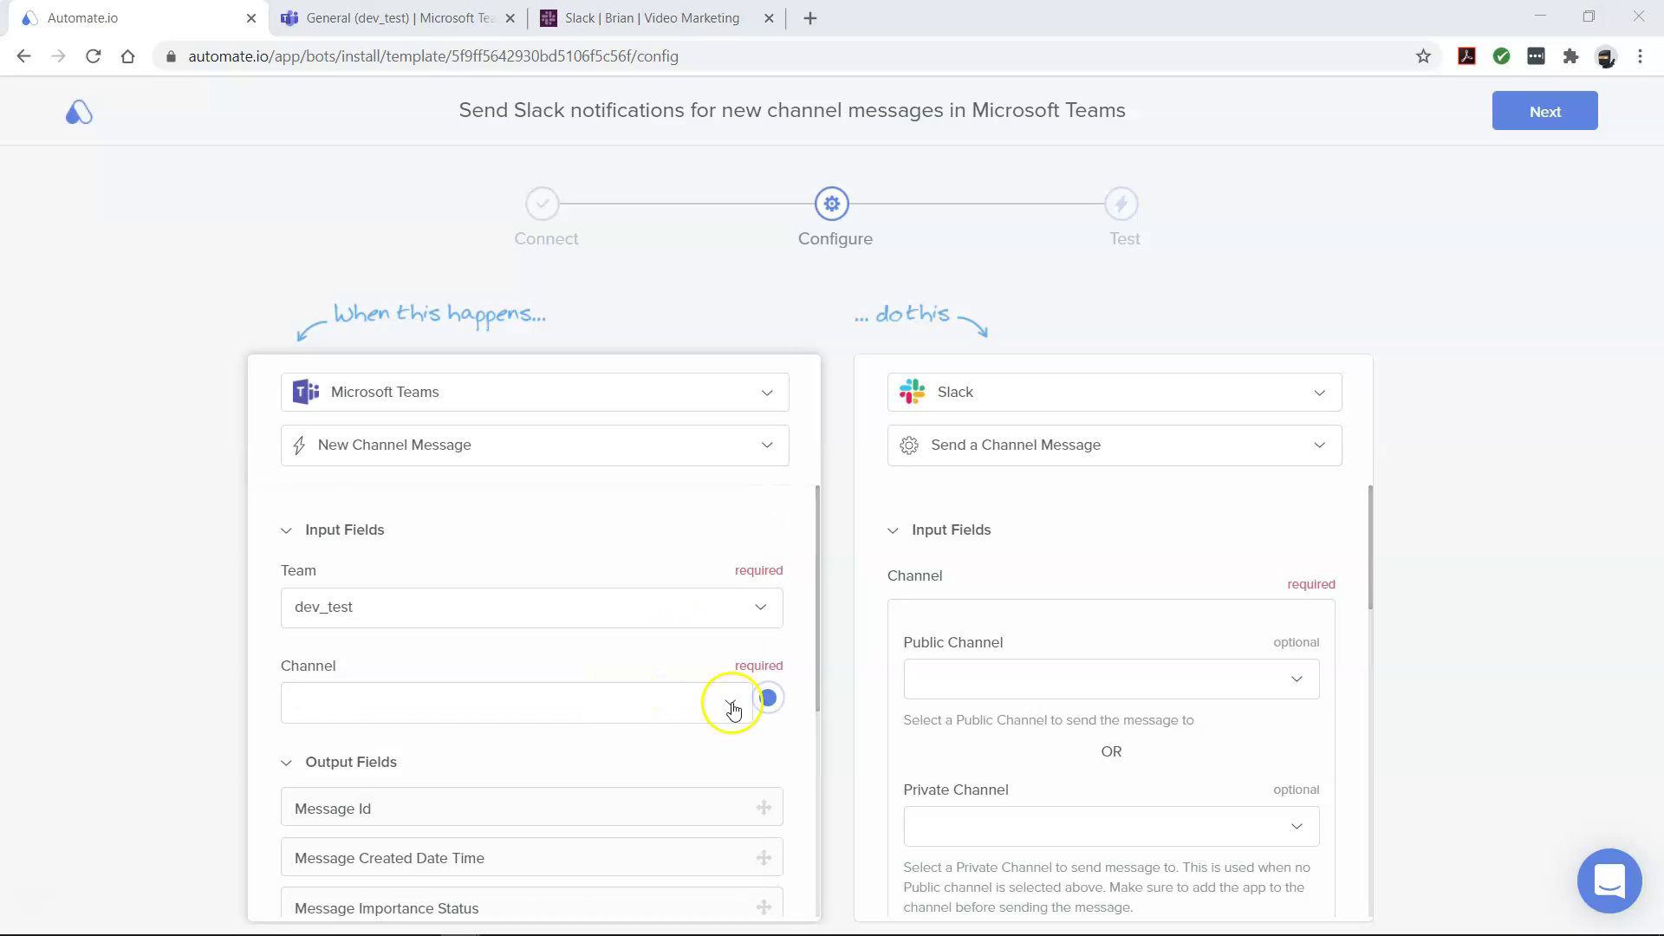
left_click(733, 710)
scroll(732, 702, "down", 2)
scroll(643, 744, "down", 2)
scroll(642, 745, "down", 2)
left_click(585, 782)
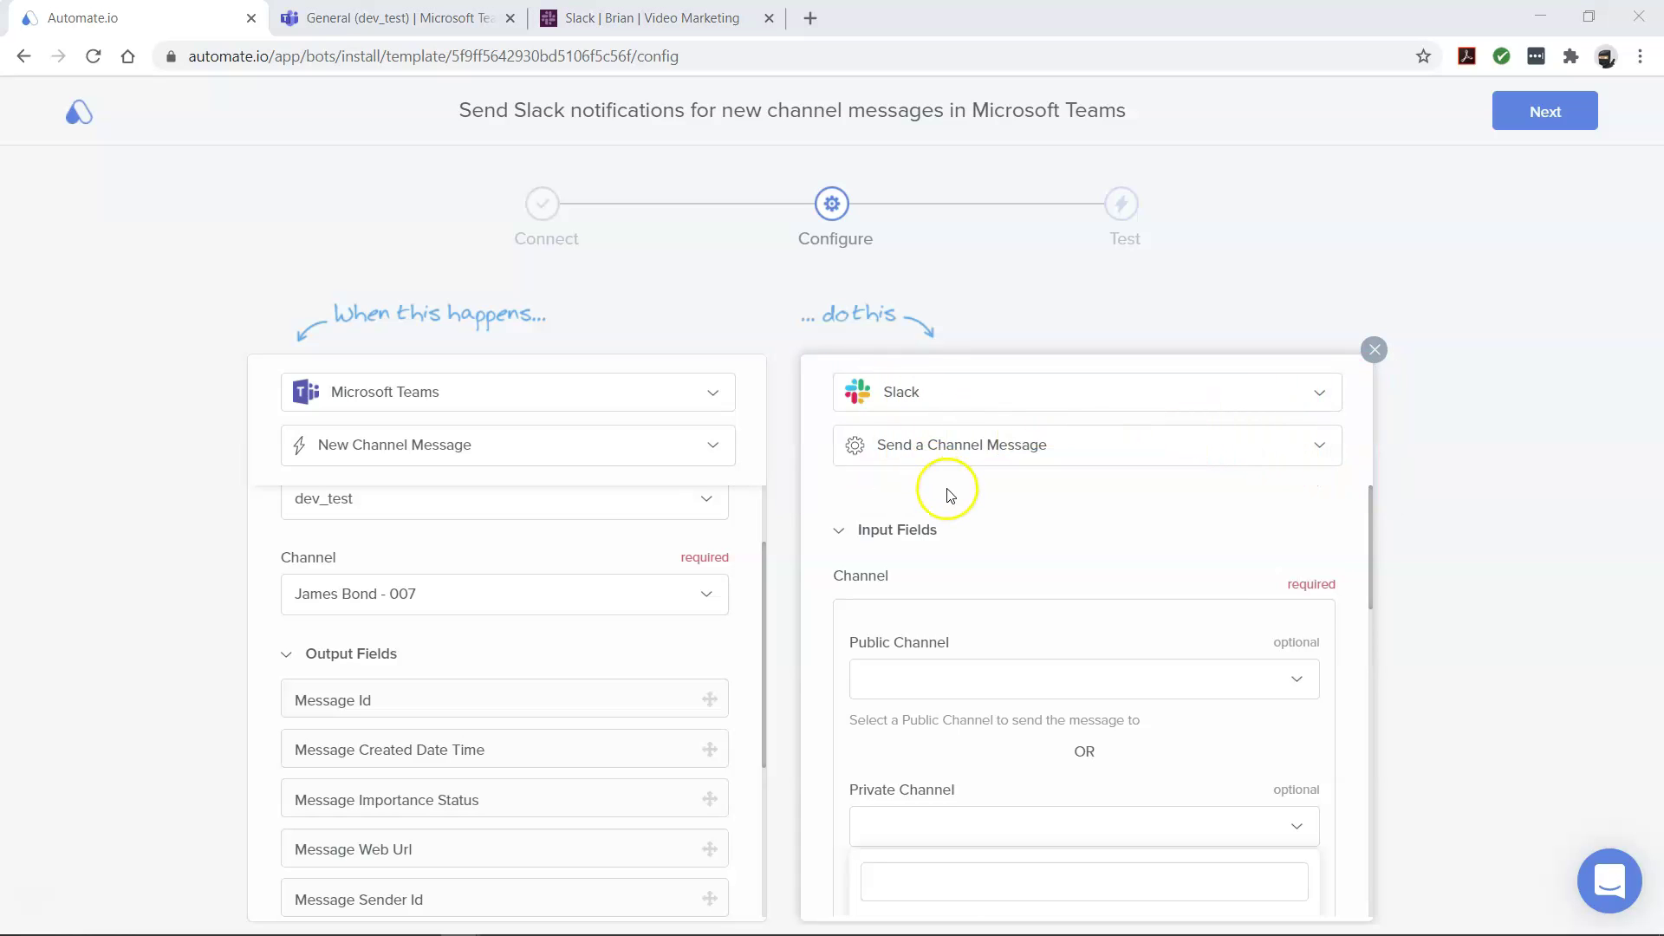
Target the Slack channel message action at the public video-marketing channel.
left_click(1297, 679)
scroll(1300, 695, "down", 1)
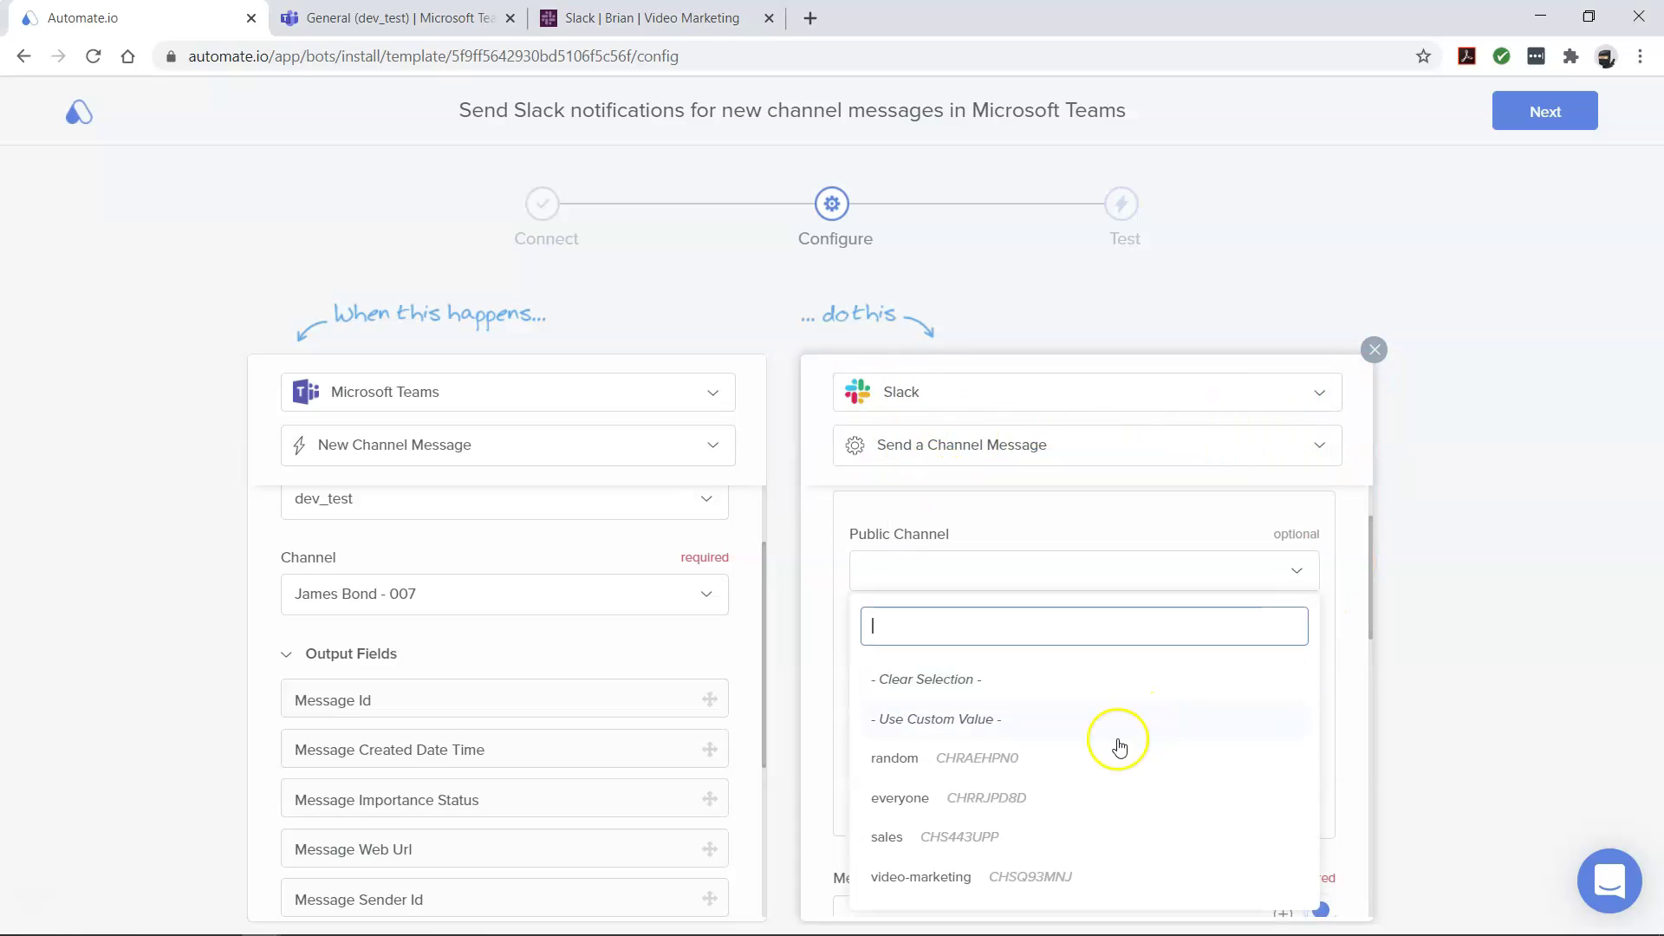
scroll(1041, 807, "down", 1)
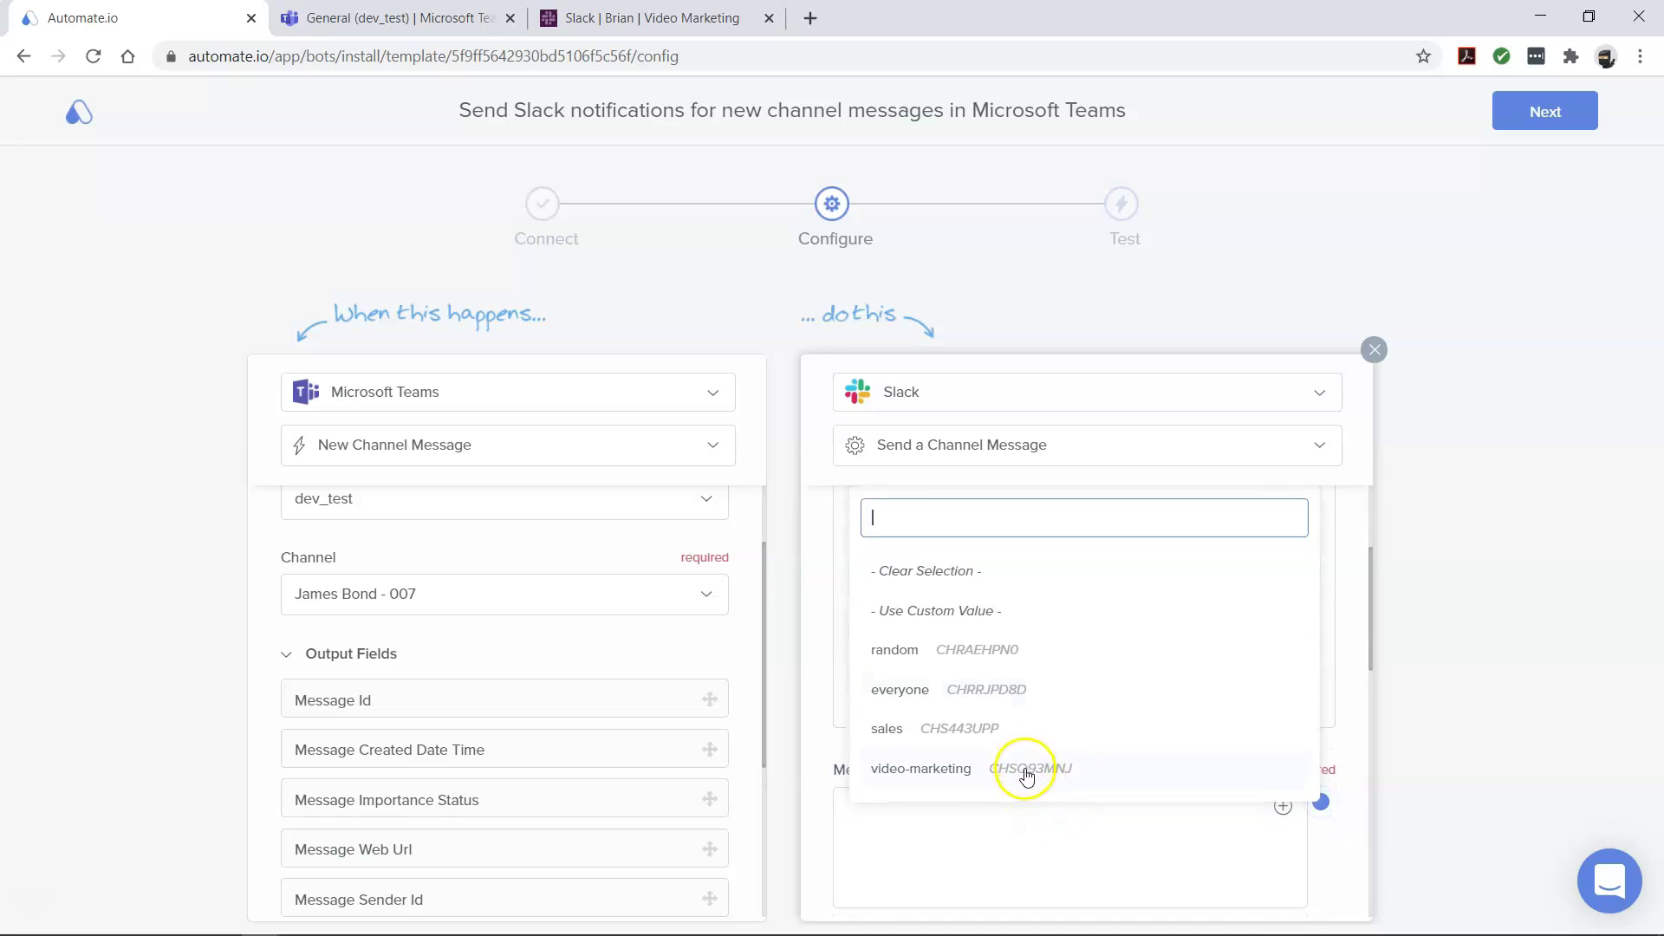
left_click(1025, 777)
scroll(1222, 692, "up", 3)
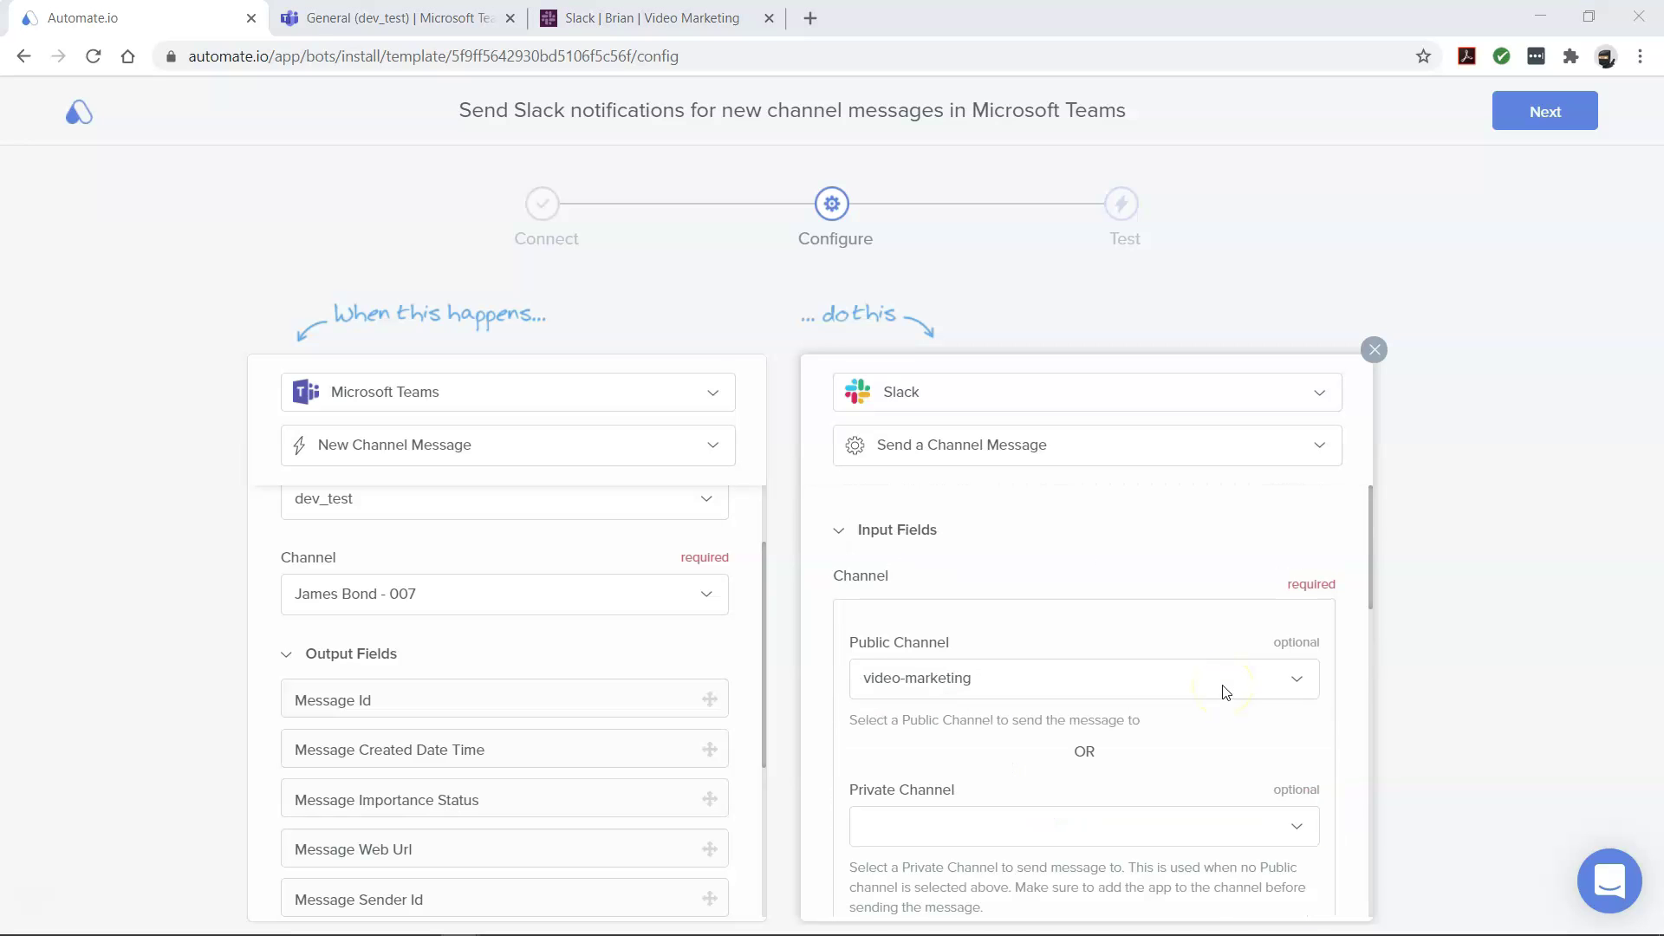
left_click(1318, 458)
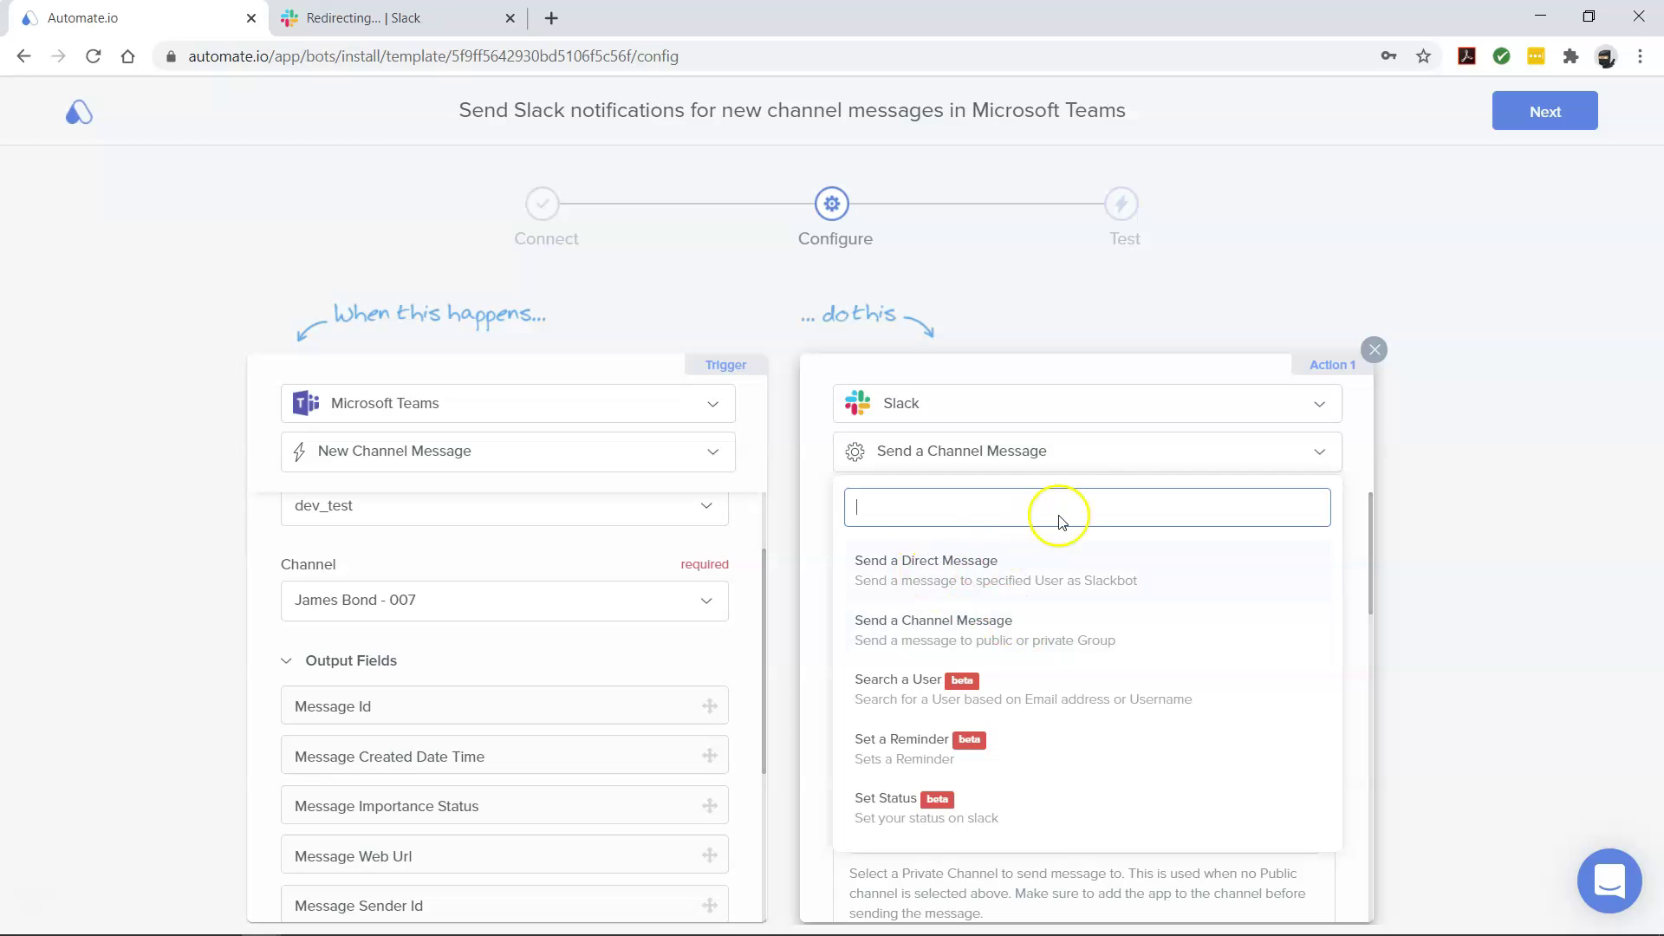
left_click(1018, 580)
scroll(1002, 774, "down", 3)
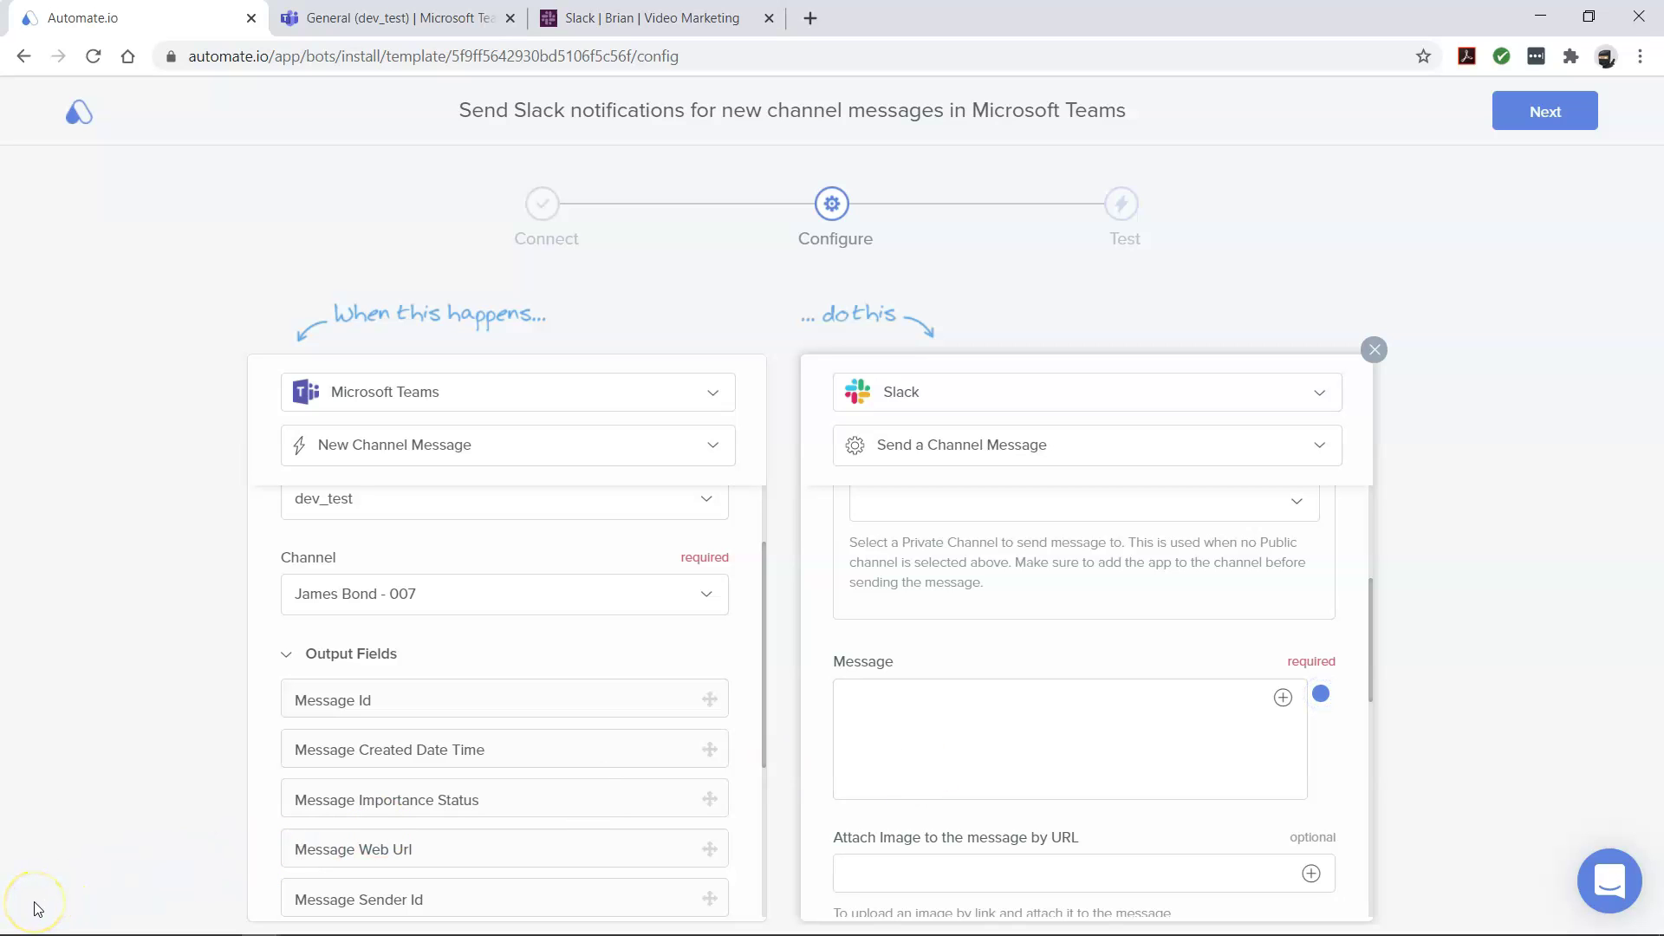
scroll(635, 676, "down", 3)
scroll(636, 676, "down", 1)
scroll(564, 781, "up", 1)
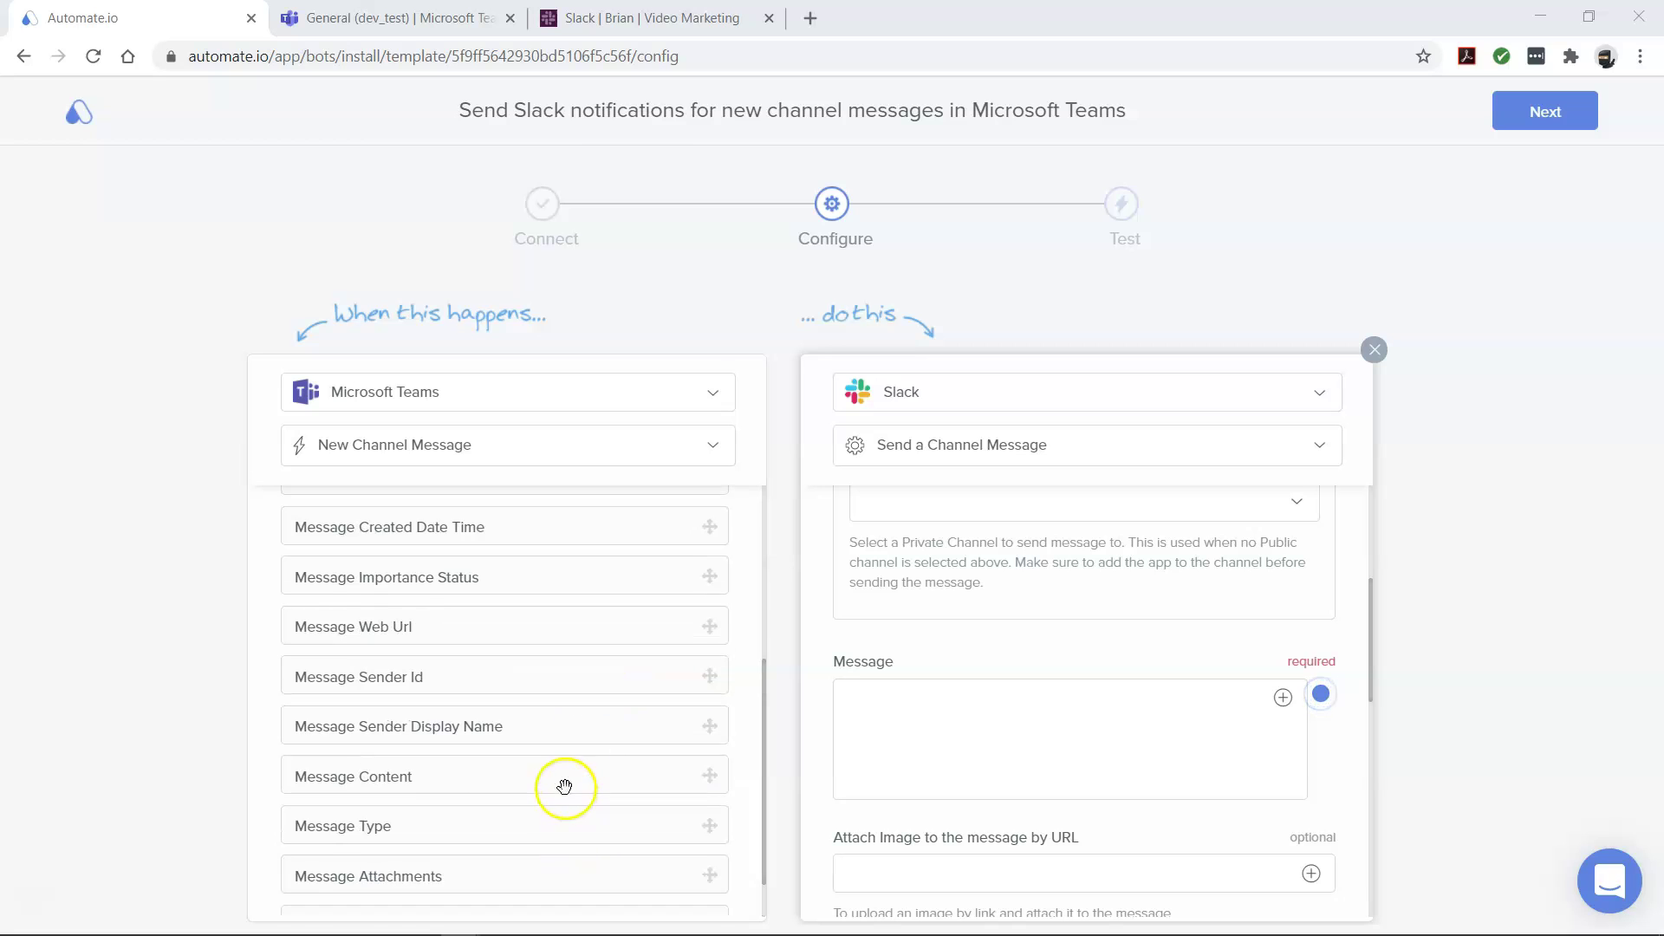
scroll(565, 752, "up", 1)
scroll(564, 753, "up", 1)
scroll(565, 747, "up", 1)
scroll(564, 748, "down", 3)
Compose the Slack message from Message Content, Created Date Time and Importance Status, then continue to testing.
left_click_drag(516, 718, 946, 695)
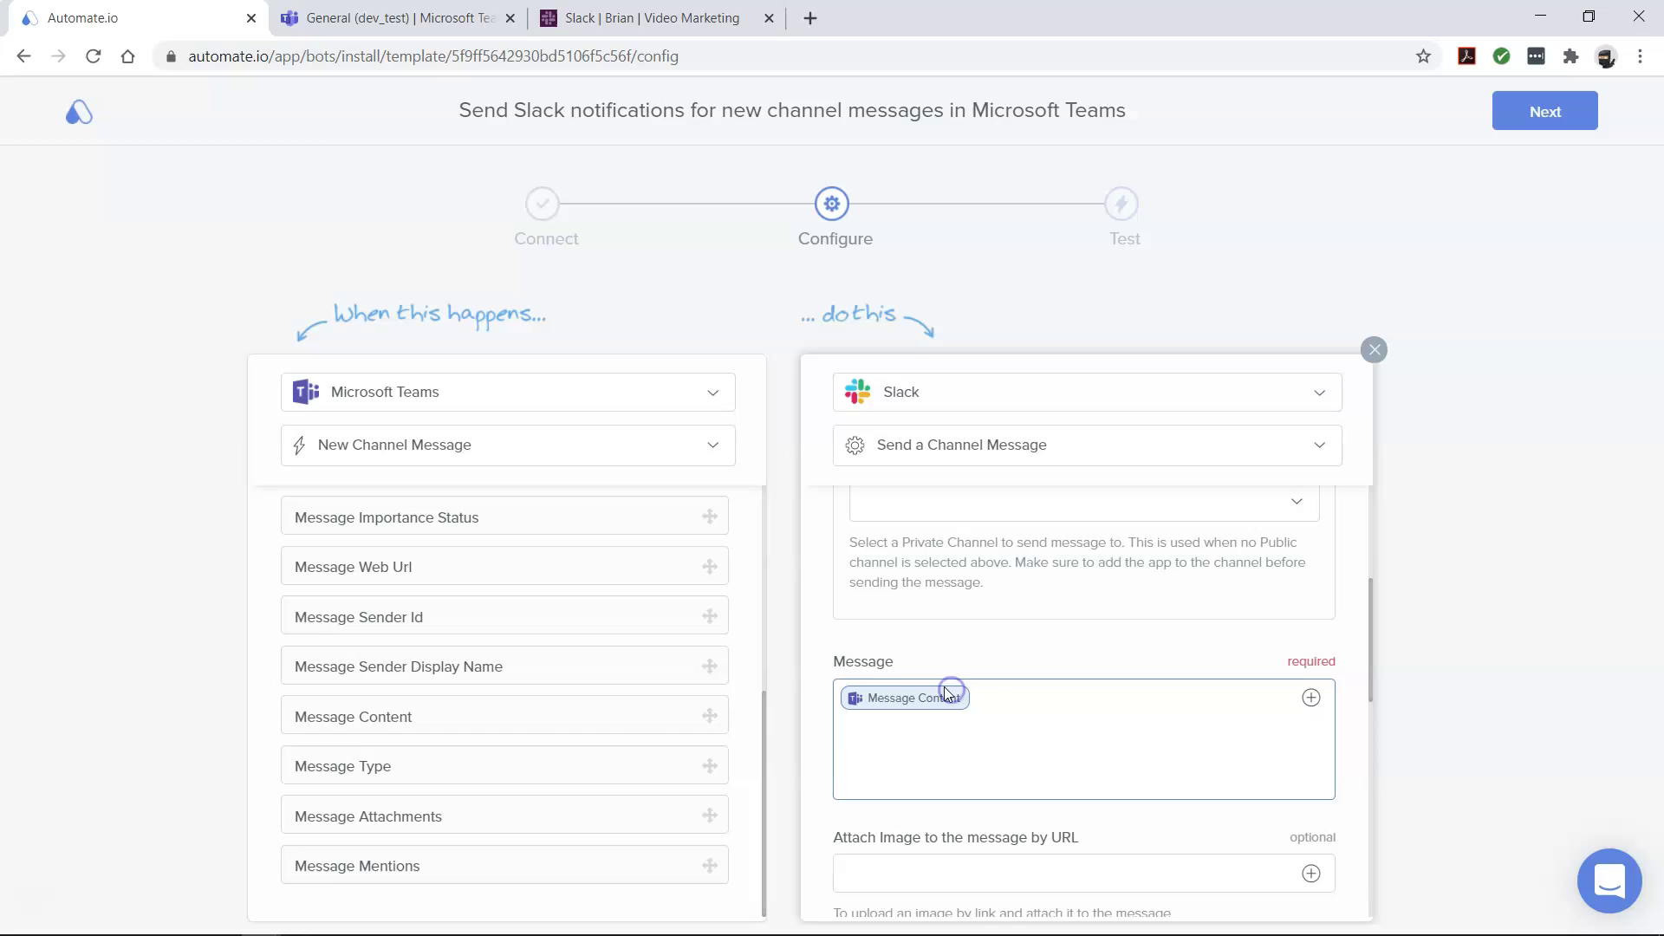
scroll(535, 724, "up", 1)
scroll(508, 685, "up", 1)
left_click_drag(508, 684, 1101, 698)
left_click_drag(579, 736, 979, 731)
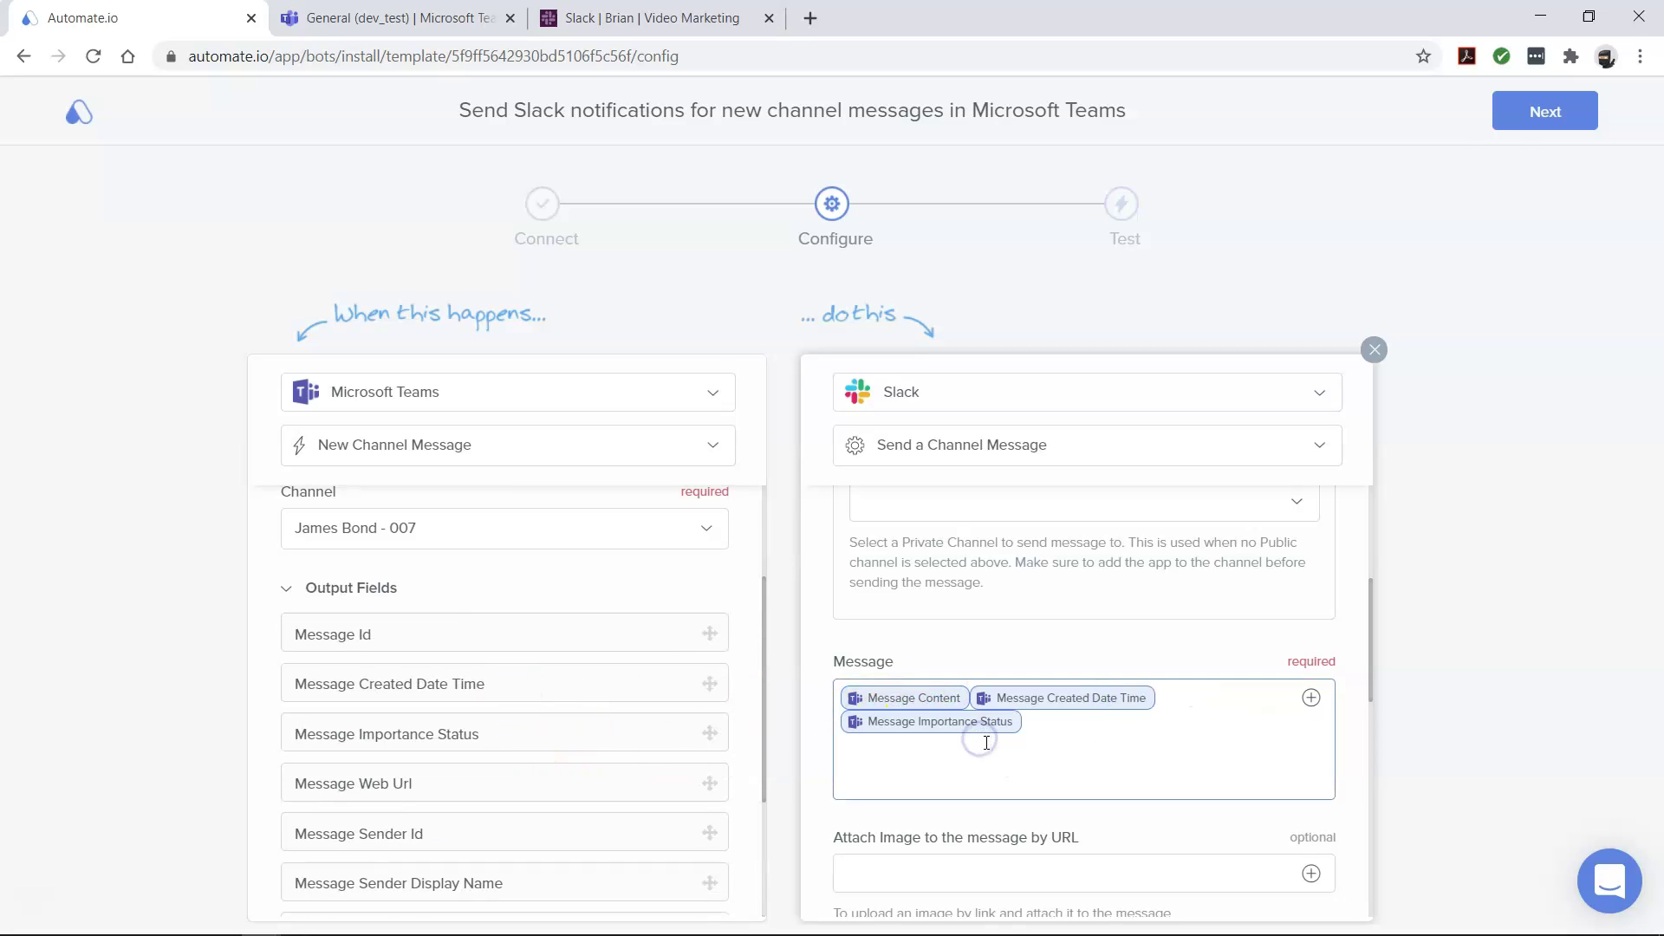
left_click(1536, 116)
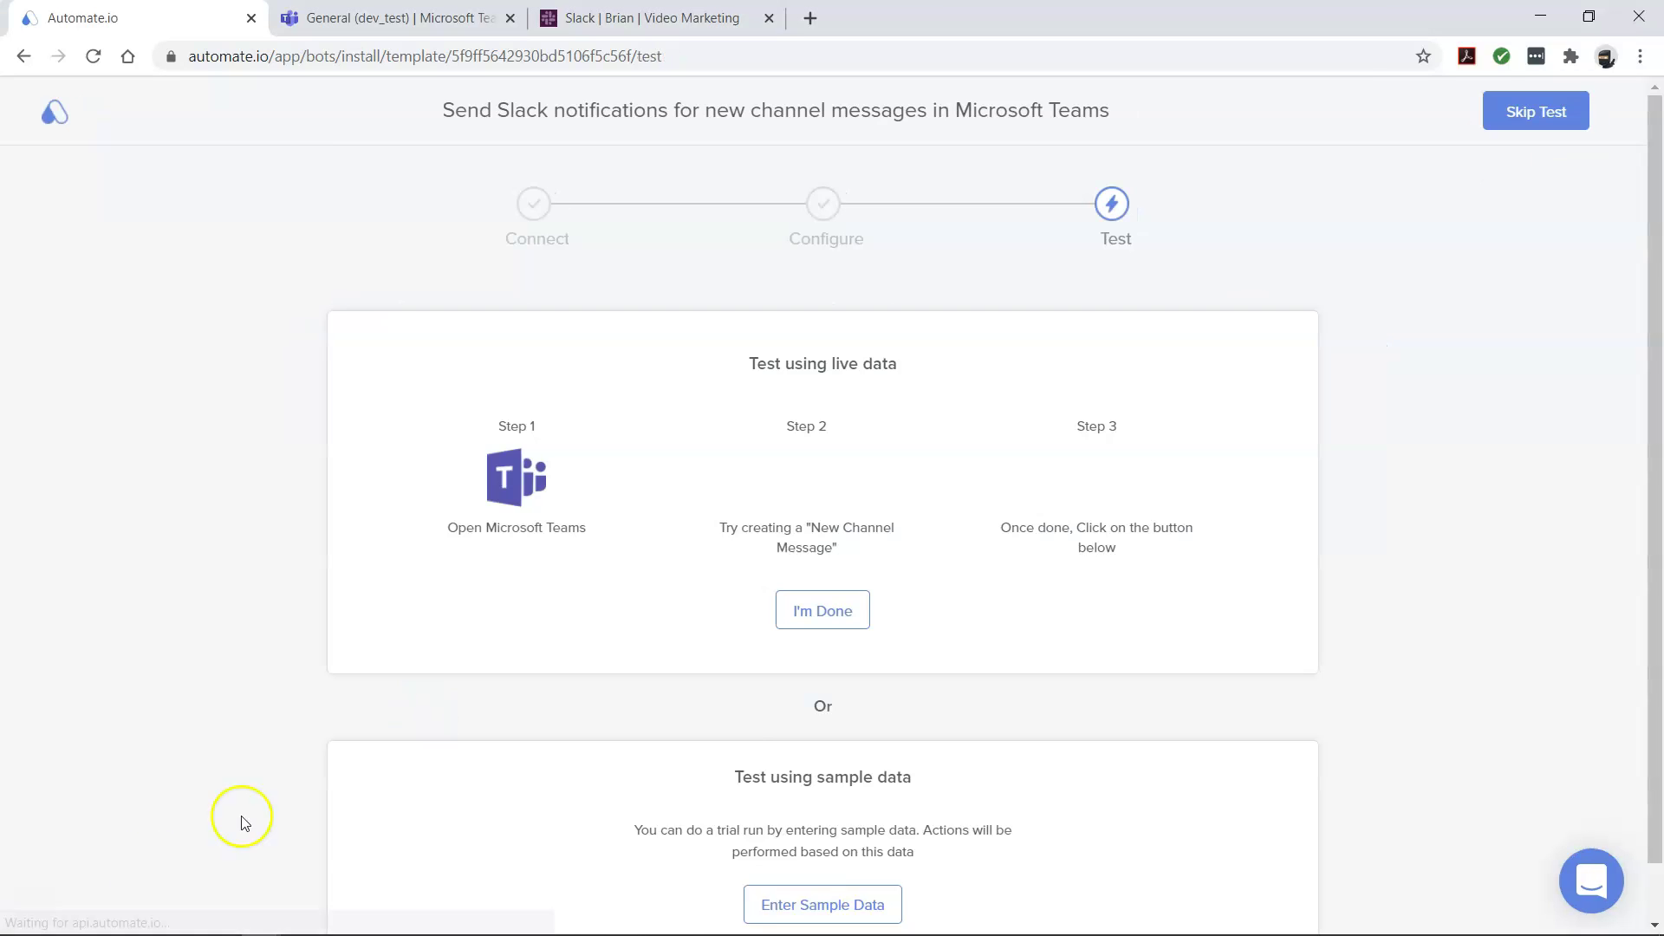
Post a TESTING message in the Teams James Bond - 007 channel.
left_click(326, 18)
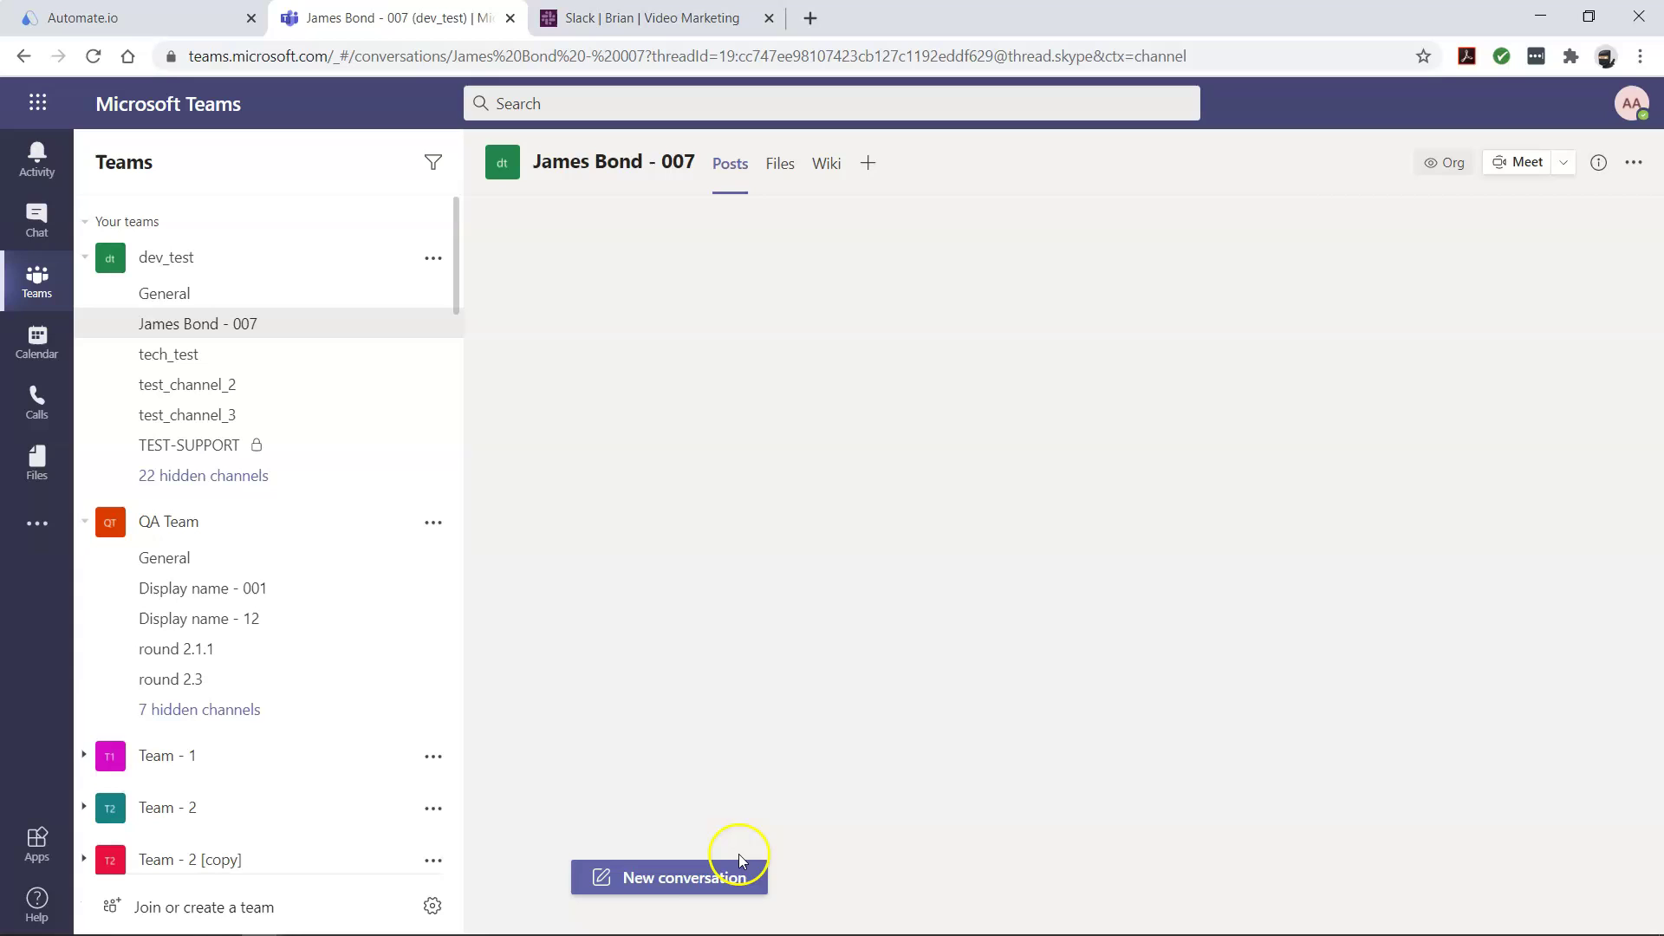
left_click(699, 876)
type("TESTING")
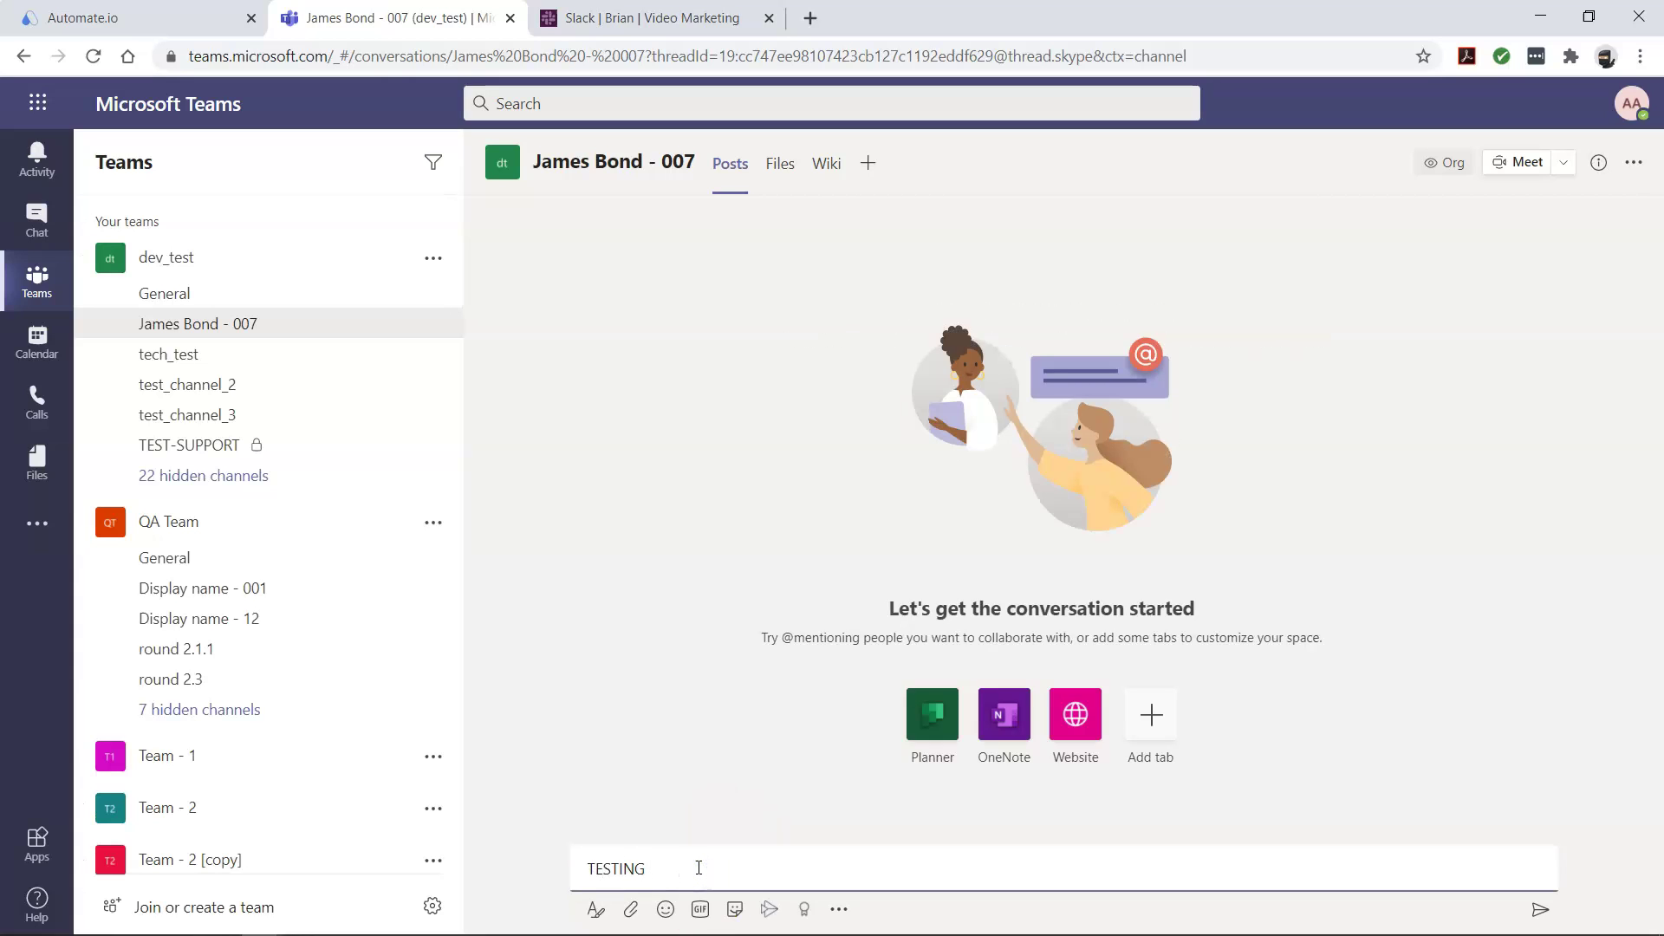
key("Return")
Confirm the test in Automate.io with I'm Done and check the notification in Slack.
left_click(186, 13)
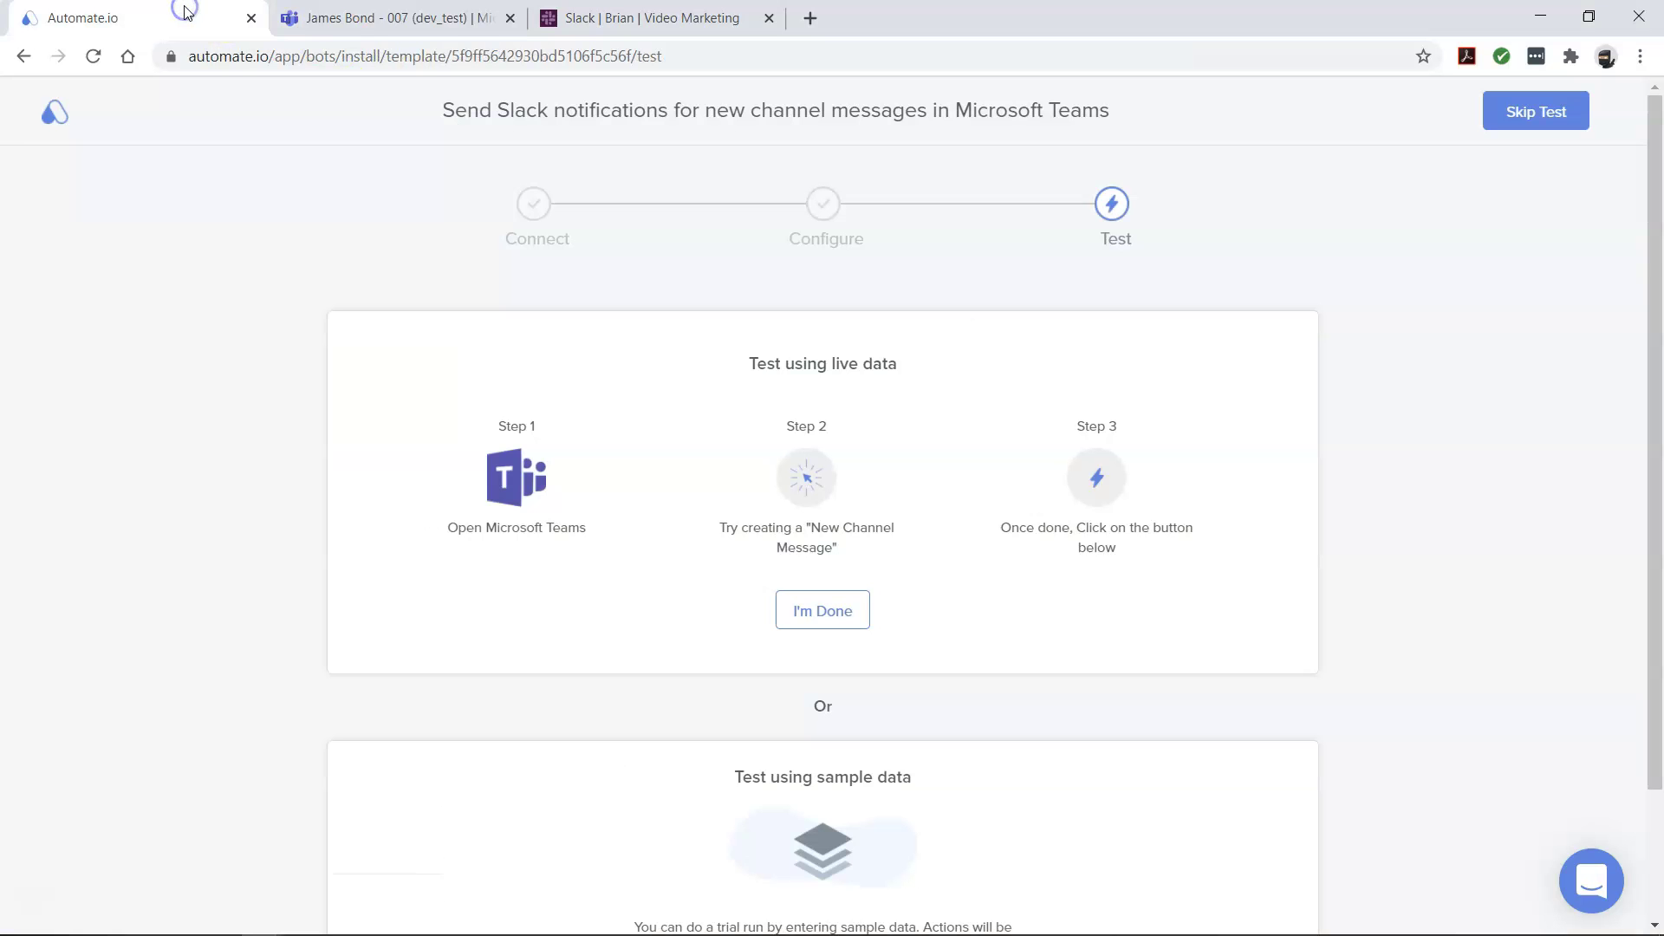
left_click(815, 600)
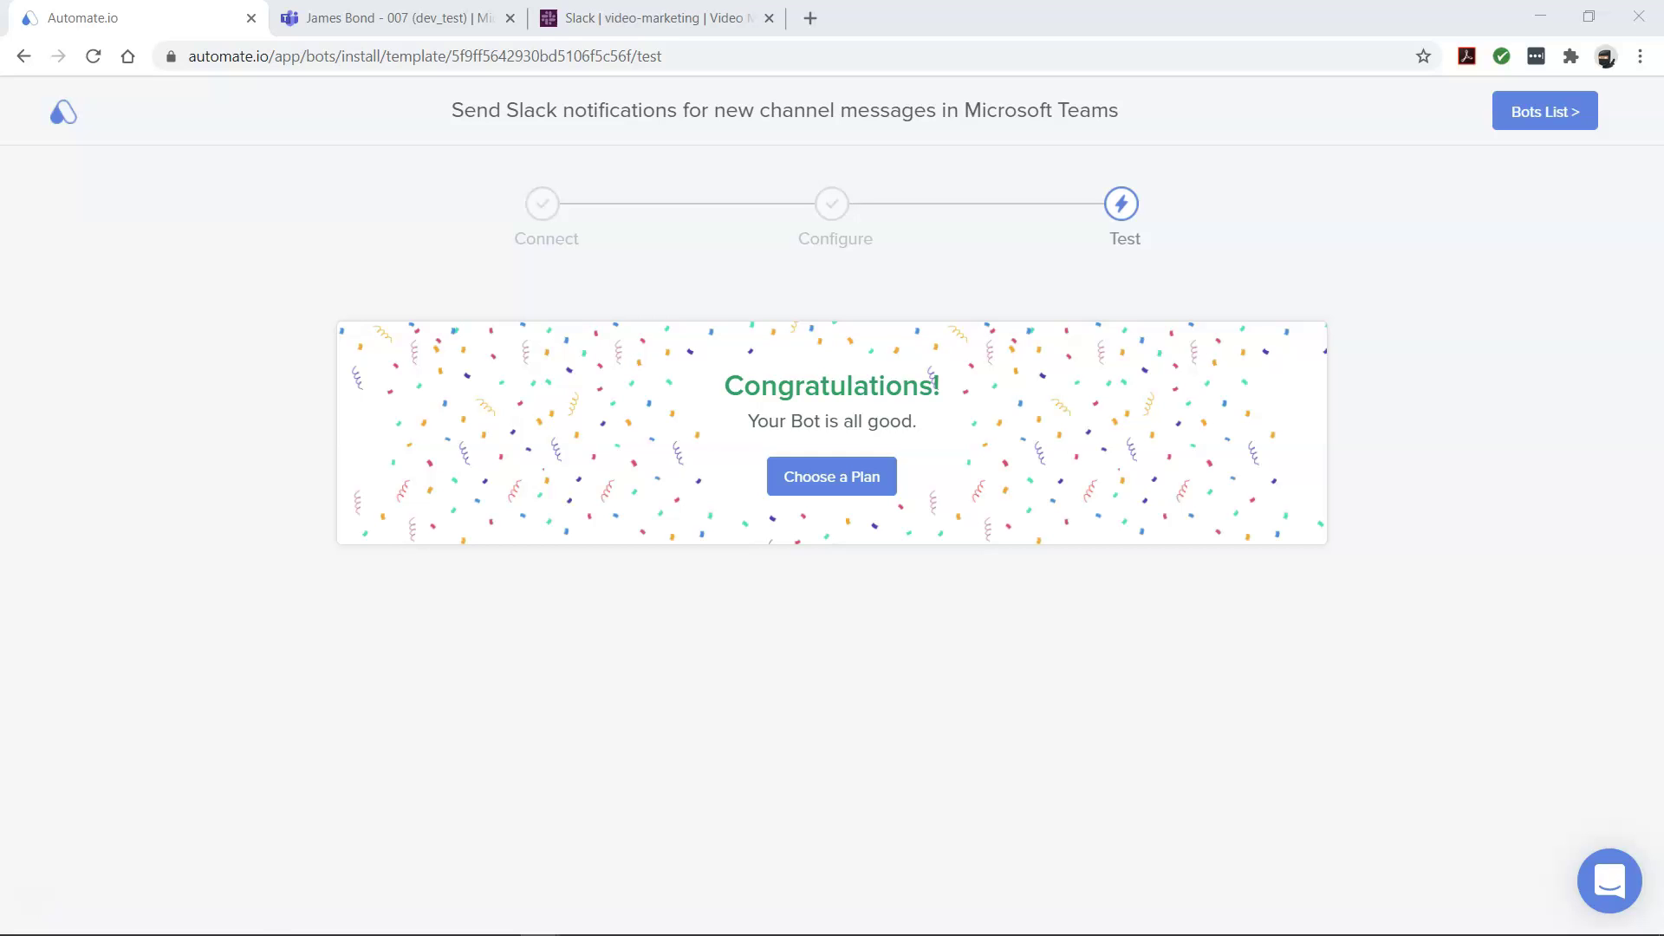
key("ctrl+3")
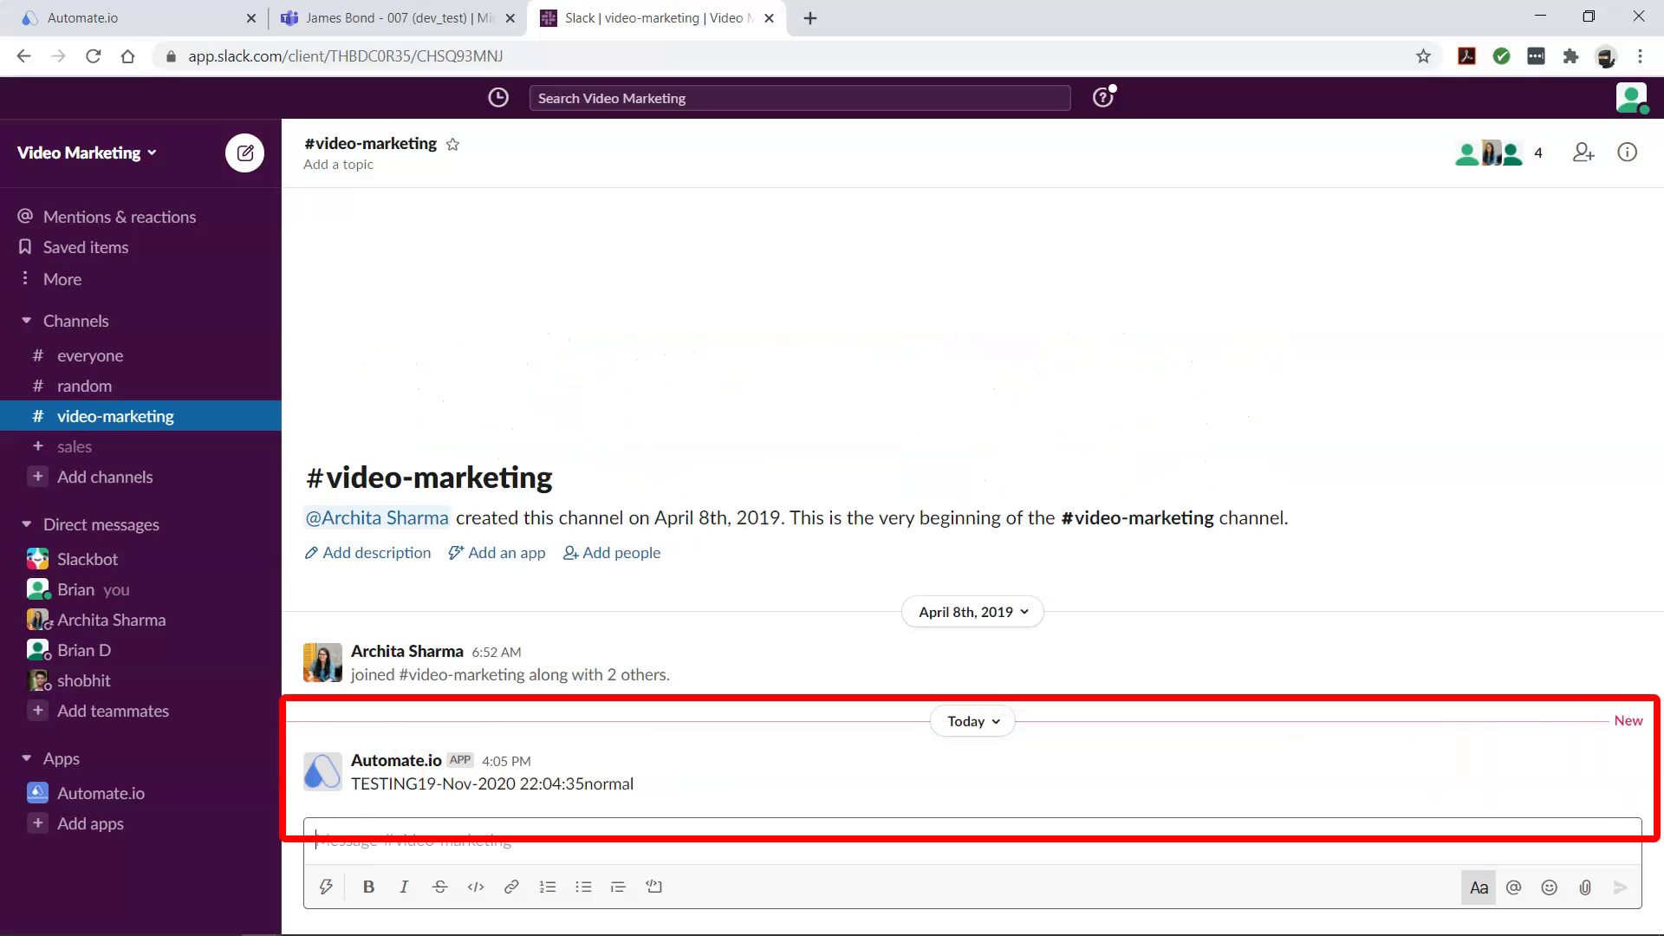